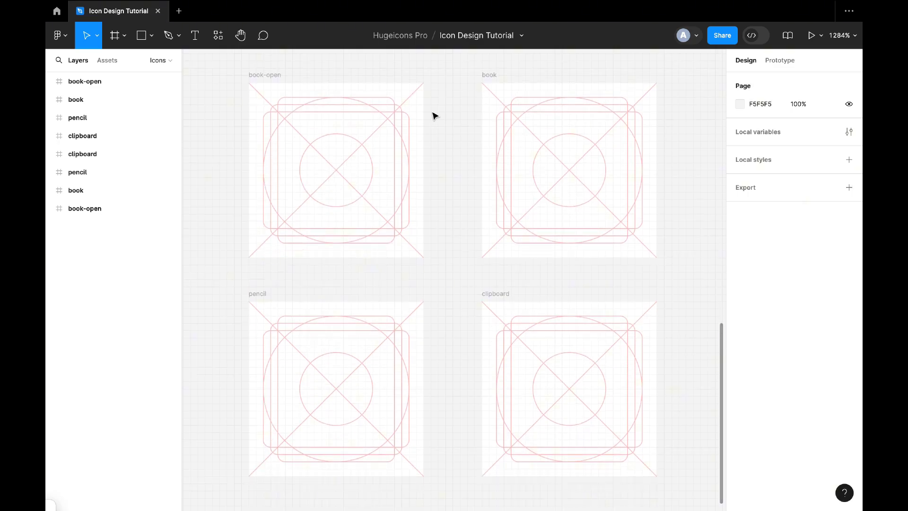
Draw a 10×10 circle at the centre of the book-open frame.
{"action": "left_click", "coordinate": [150, 37]}
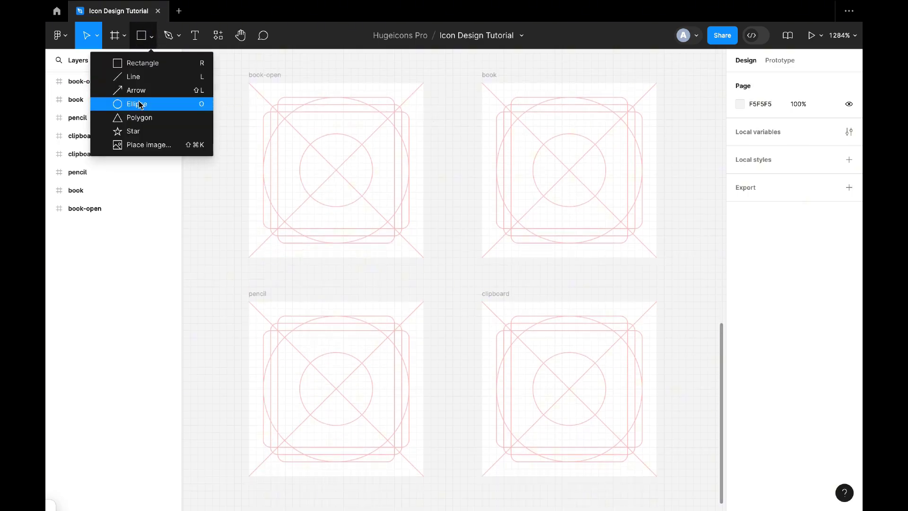
{"action": "left_click", "coordinate": [140, 104]}
{"action": "left_click_drag", "start_coordinate": [338, 170], "coordinate": [373, 206]}
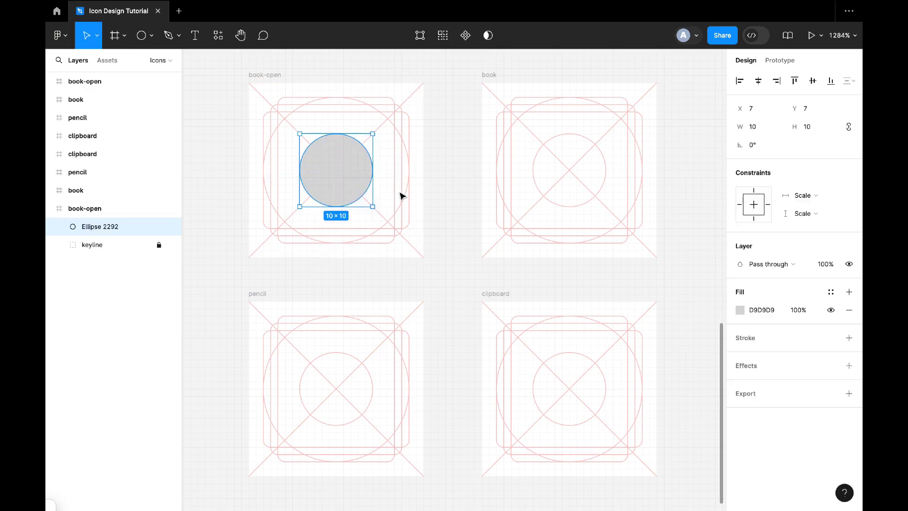
Give the circle a centred black 1.5 stroke and remove its fill.
{"action": "left_click", "coordinate": [849, 337]}
{"action": "left_click", "coordinate": [849, 310]}
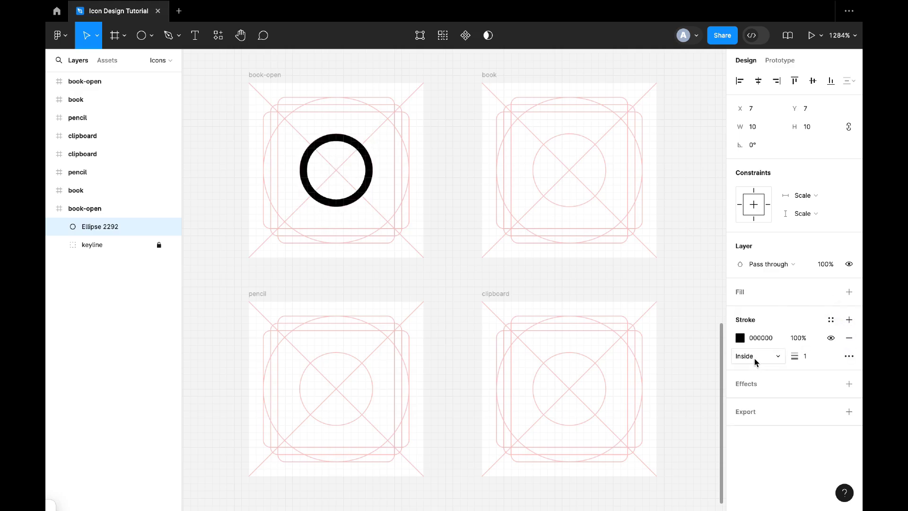
{"action": "left_click", "coordinate": [756, 363]}
{"action": "left_click", "coordinate": [751, 343]}
{"action": "left_click", "coordinate": [808, 360]}
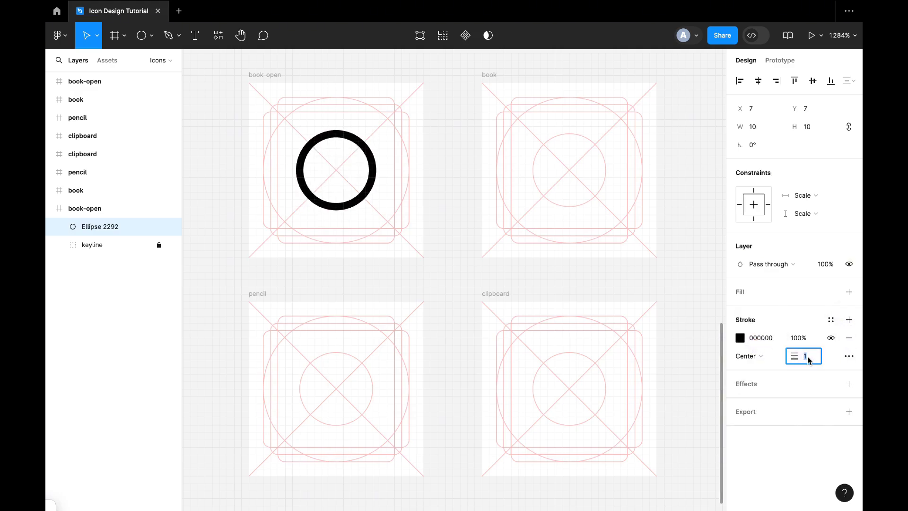
{"action": "key", "text": "Return"}
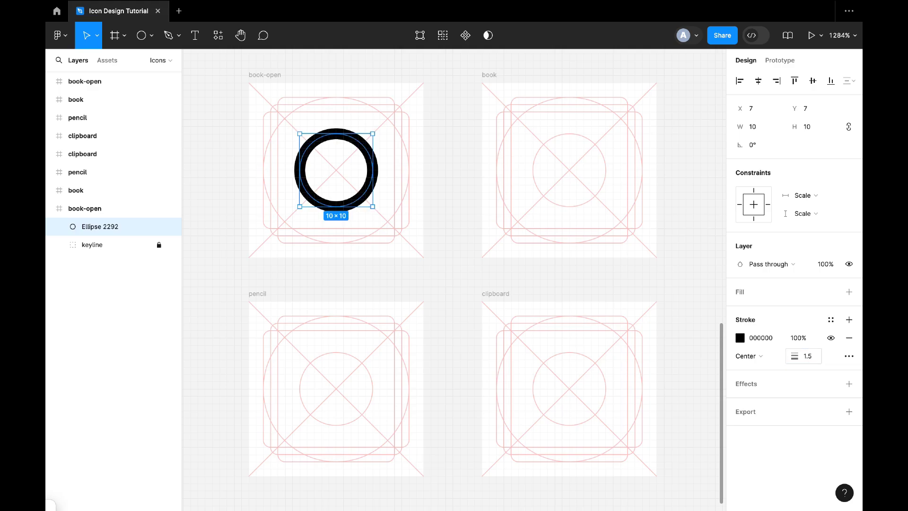
Delete the ring's lower anchor points, leaving only the top arc.
{"action": "double_click", "coordinate": [381, 166]}
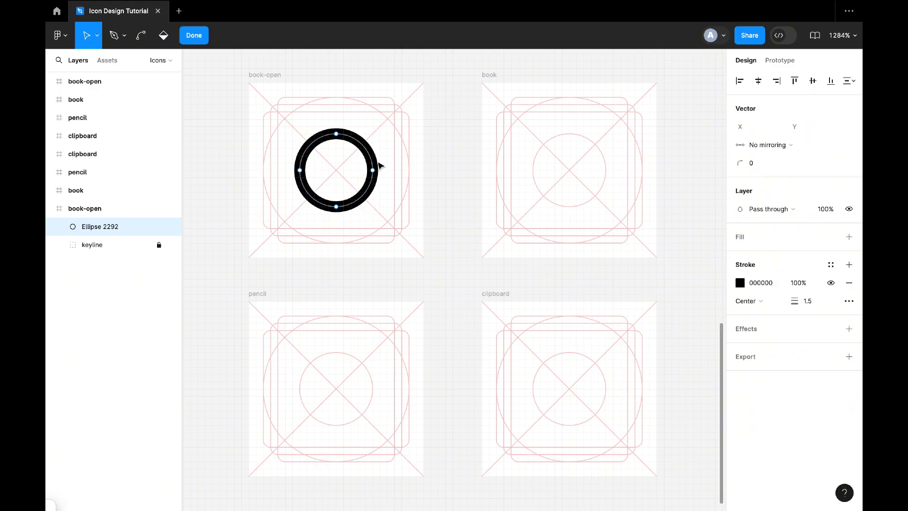
{"action": "key", "text": "p"}
{"action": "left_click", "coordinate": [366, 148]}
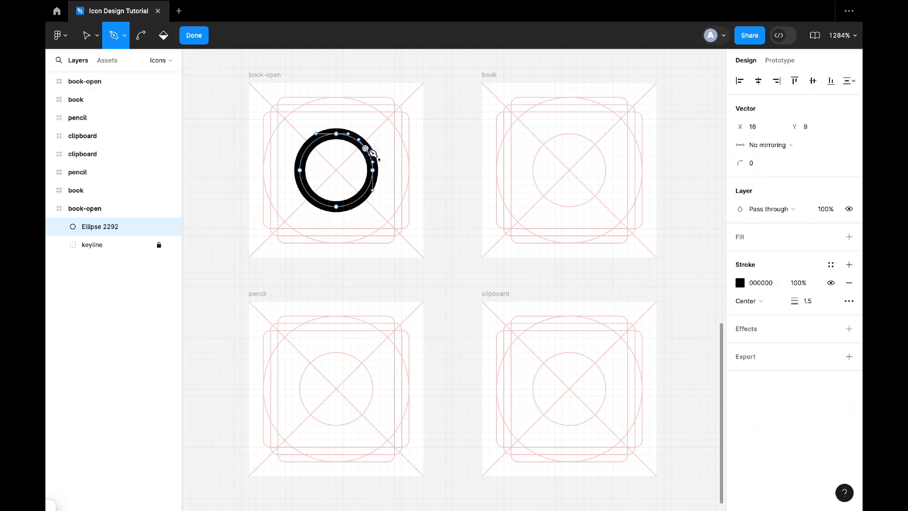
{"action": "left_click", "coordinate": [307, 148]}
{"action": "key", "text": "ctrl+z"}
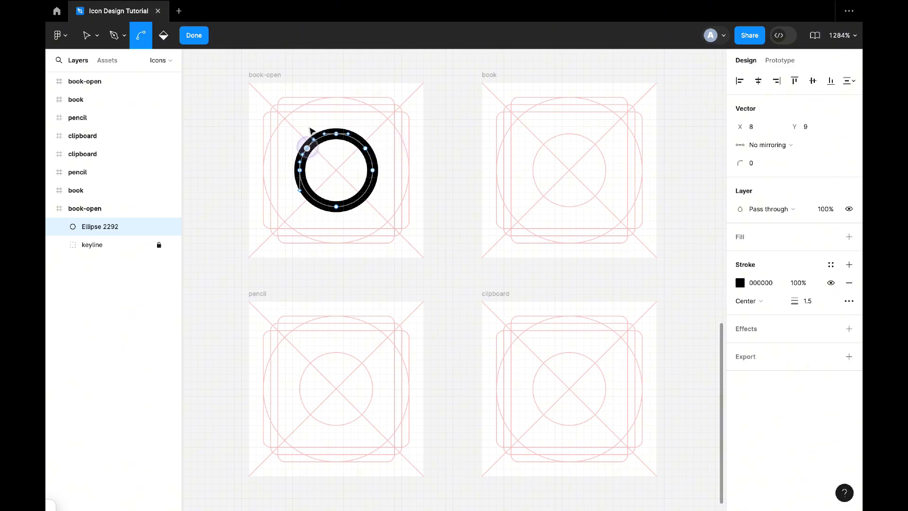
{"action": "key", "text": "v"}
{"action": "left_click_drag", "start_coordinate": [405, 224], "coordinate": [295, 160]}
{"action": "key", "text": "Delete"}
{"action": "key", "text": "Escape"}
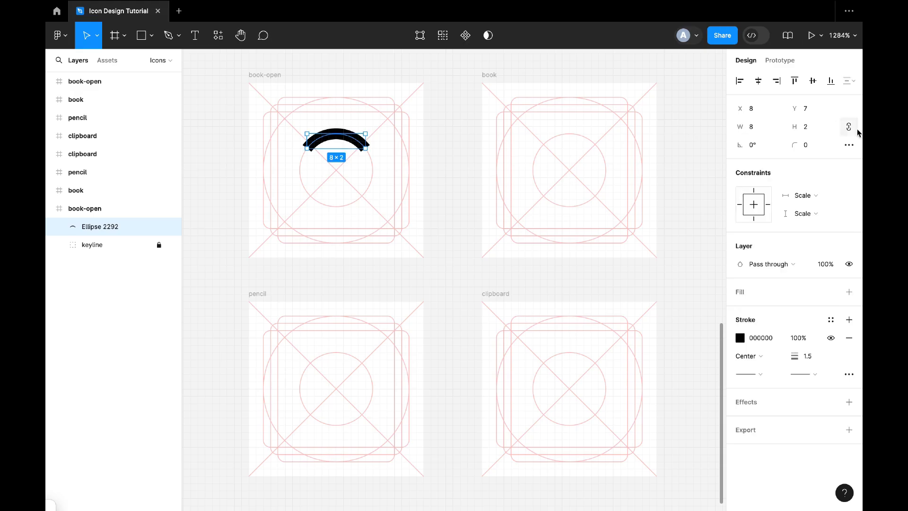
Make the arc 10 wide at X 12, Y 4 with round start and end caps.
{"action": "left_click", "coordinate": [758, 130]}
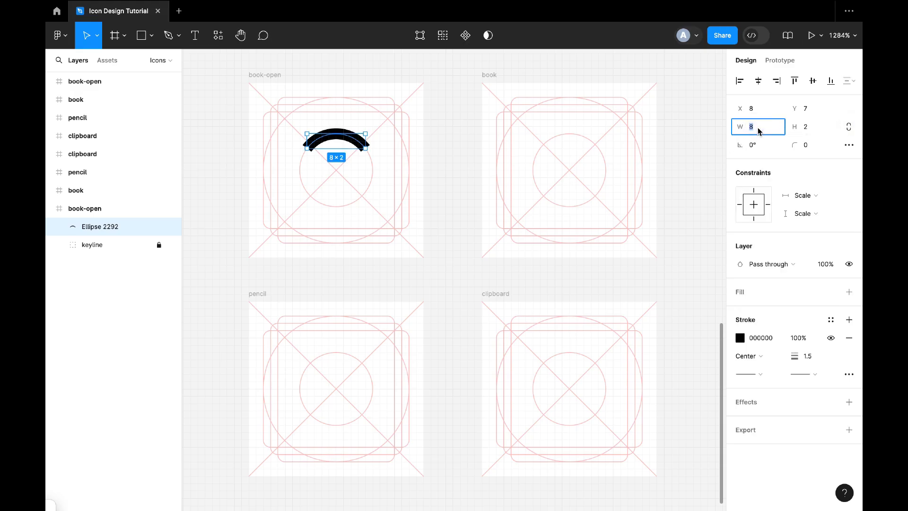
{"action": "key", "text": "Return"}
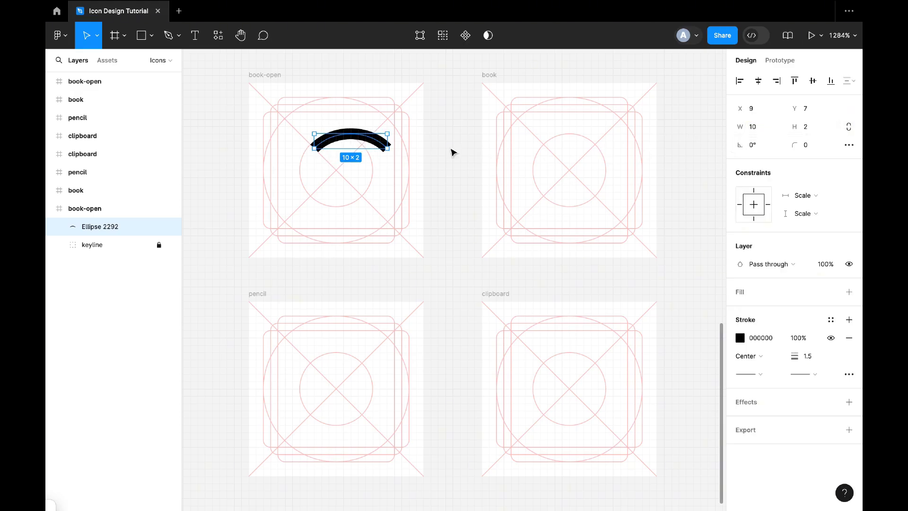
{"action": "left_click_drag", "start_coordinate": [391, 148], "coordinate": [421, 151]}
{"action": "key", "text": "Up"}
{"action": "key", "text": "Up"}
{"action": "key", "text": "Up"}
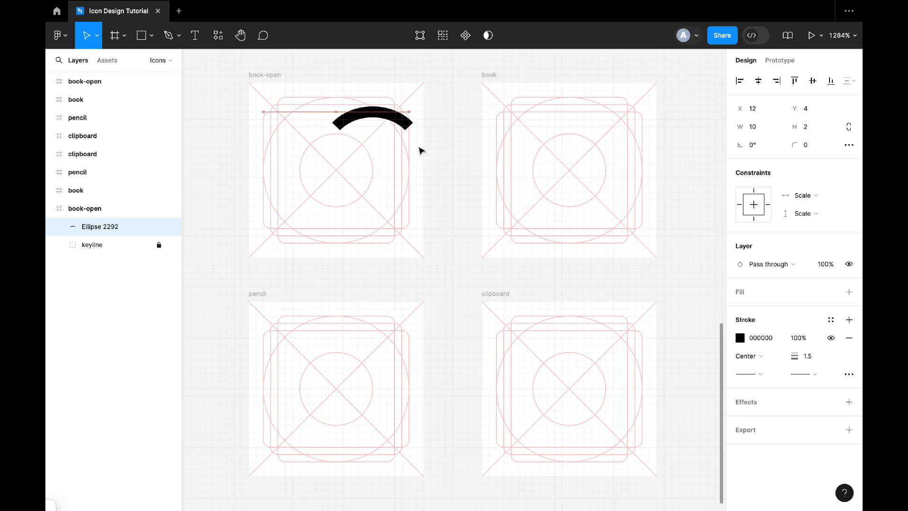
{"action": "left_click", "coordinate": [803, 374]}
{"action": "left_click", "coordinate": [747, 463]}
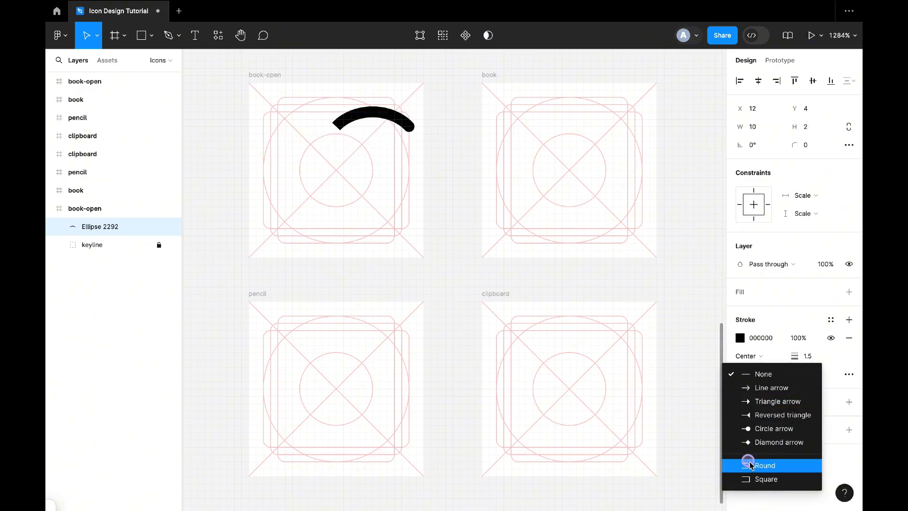
{"action": "left_click", "coordinate": [745, 375]}
{"action": "left_click", "coordinate": [752, 465]}
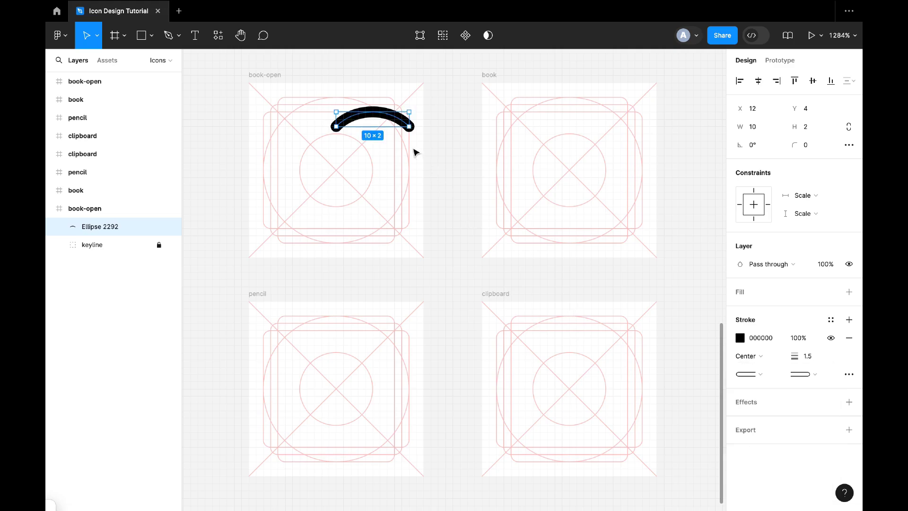
Duplicate the arc and move the copy down to Y 18.
{"action": "key", "text": "ctrl+d"}
{"action": "key", "text": "Down"}
{"action": "key", "text": "Down"}
{"action": "key", "text": "Down"}
{"action": "key", "text": "Down"}
{"action": "key", "text": "Down"}
{"action": "key", "text": "Down"}
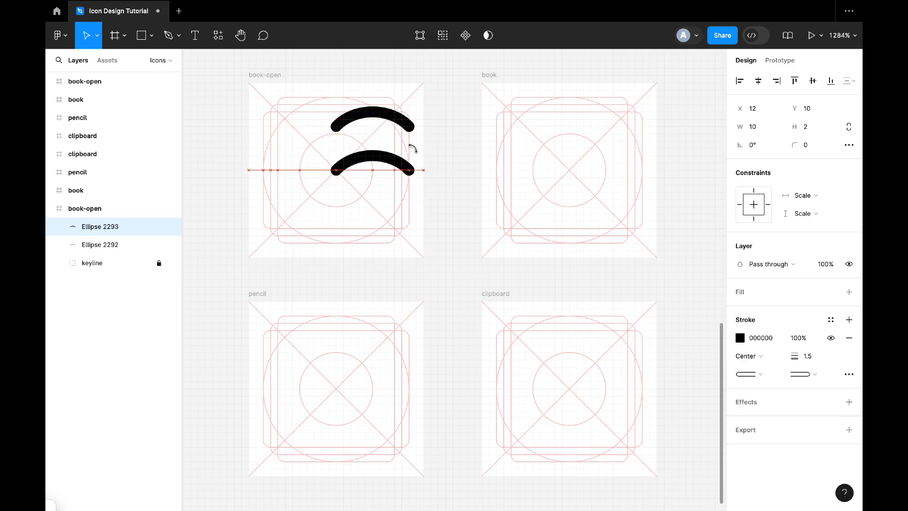
{"action": "key", "text": "Down"}
{"action": "key", "text": "Down"}
{"action": "key", "text": "Down"}
{"action": "key", "text": "Down"}
{"action": "key", "text": "Down"}
{"action": "key", "text": "Down"}
{"action": "key", "text": "Down"}
{"action": "key", "text": "Down"}
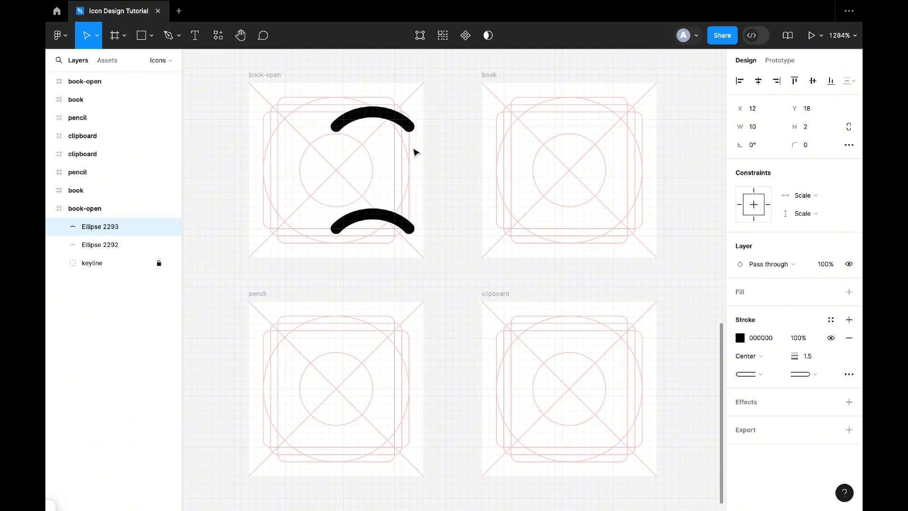
Flatten both arcs into one vector and connect their ends into a closed page shape.
{"action": "left_click", "coordinate": [412, 128], "text": "shift"}
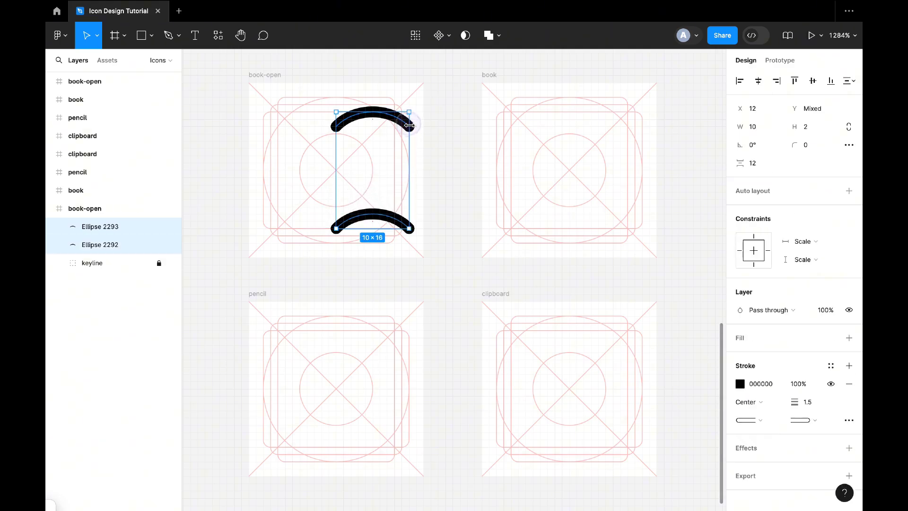
{"action": "key", "text": "ctrl+e"}
{"action": "double_click", "coordinate": [409, 125]}
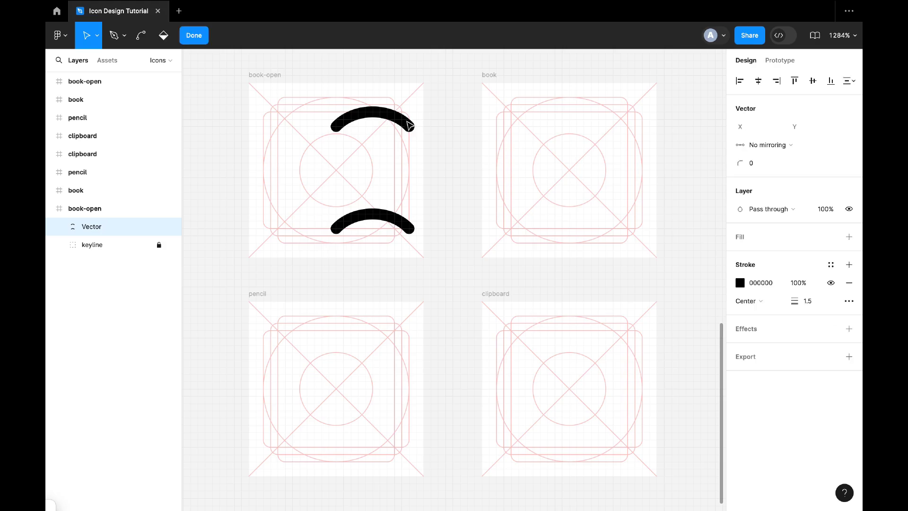
{"action": "left_click_drag", "start_coordinate": [428, 112], "coordinate": [409, 150]}
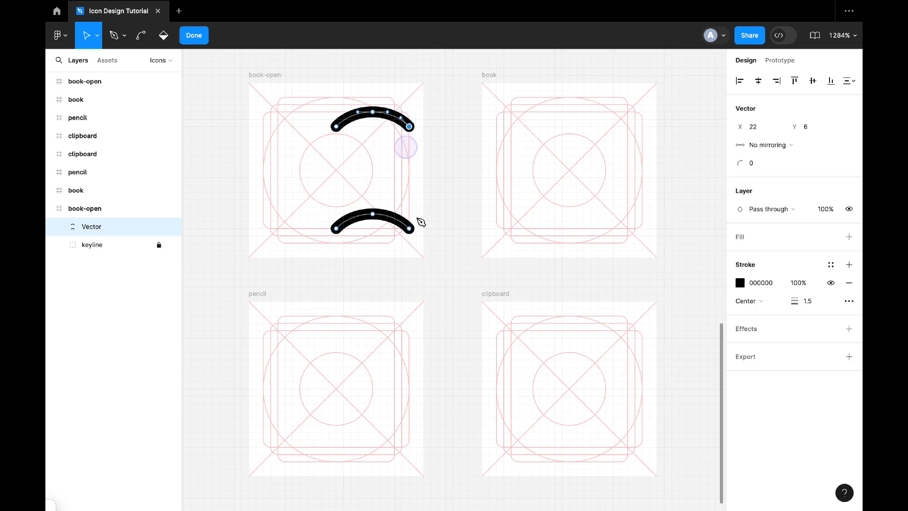
{"action": "key", "text": "p"}
{"action": "left_click", "coordinate": [409, 228]}
{"action": "left_click", "coordinate": [336, 229]}
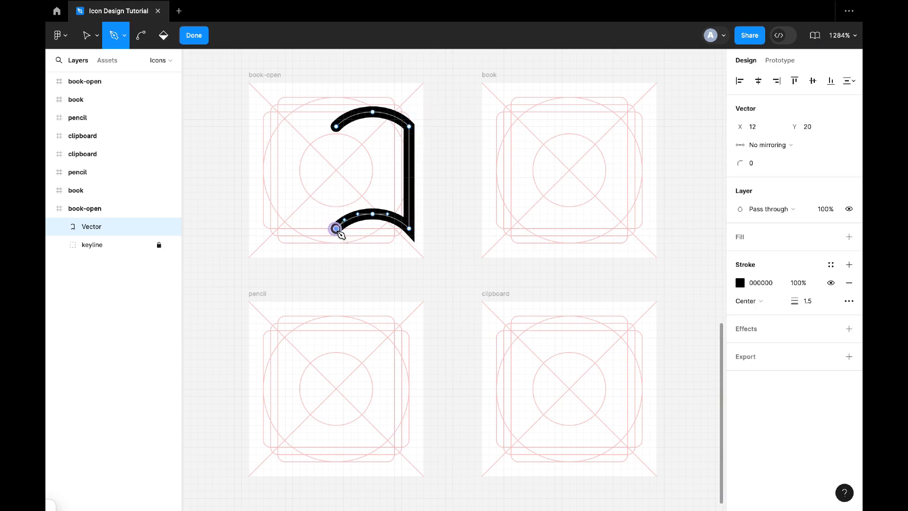
{"action": "left_click", "coordinate": [336, 127]}
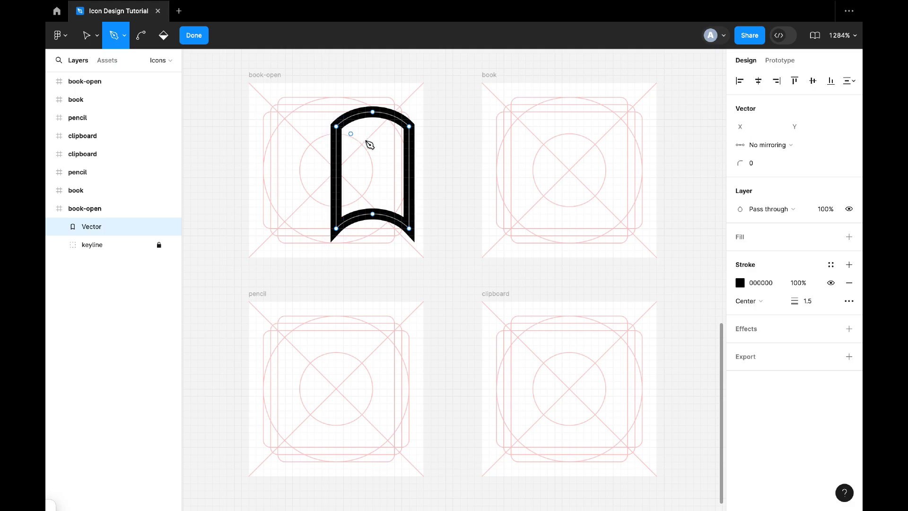
{"action": "key", "text": "Escape"}
Set the page's stroke join to Round and place a duplicate page at X 2.
{"action": "left_click", "coordinate": [849, 355]}
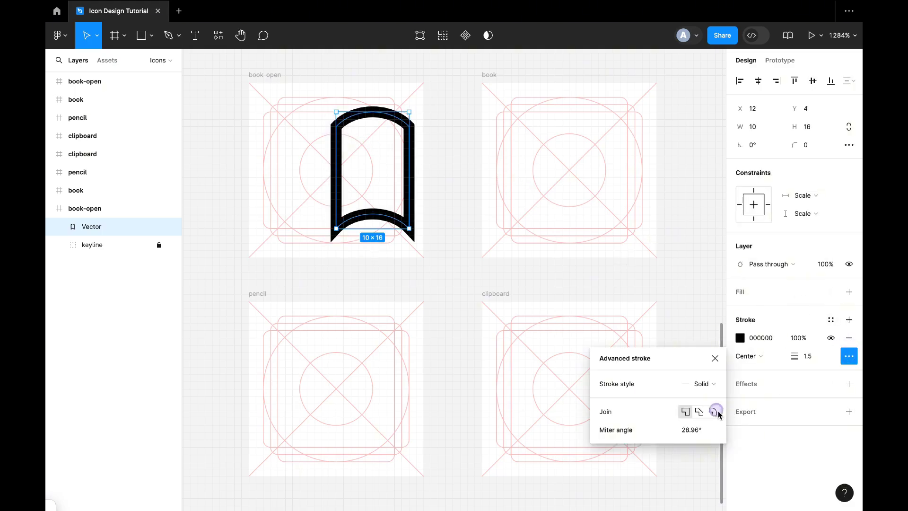
{"action": "left_click", "coordinate": [715, 411]}
{"action": "left_click", "coordinate": [714, 358]}
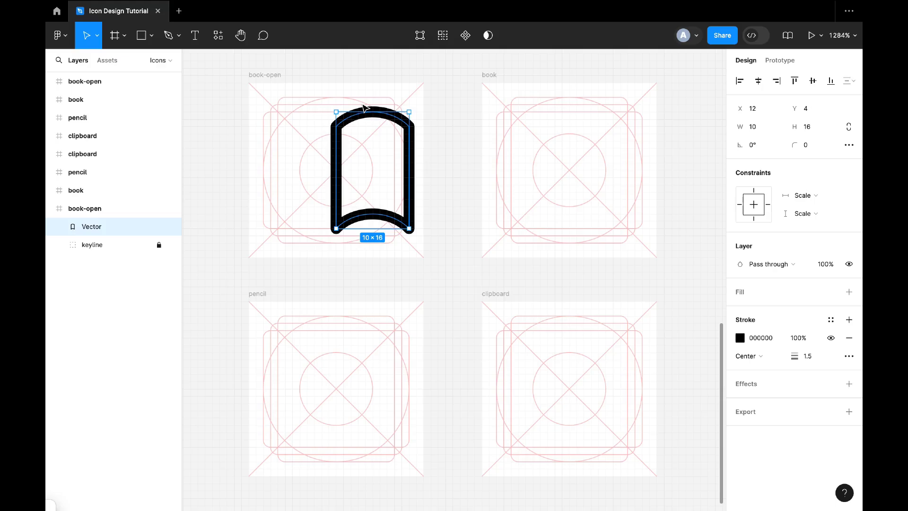
{"action": "key", "text": "ctrl+d"}
{"action": "key", "text": "Left"}
{"action": "key", "text": "Left"}
{"action": "key", "text": "Left"}
{"action": "key", "text": "Left"}
{"action": "key", "text": "Left"}
{"action": "key", "text": "Left"}
{"action": "key", "text": "Left"}
{"action": "key", "text": "Left"}
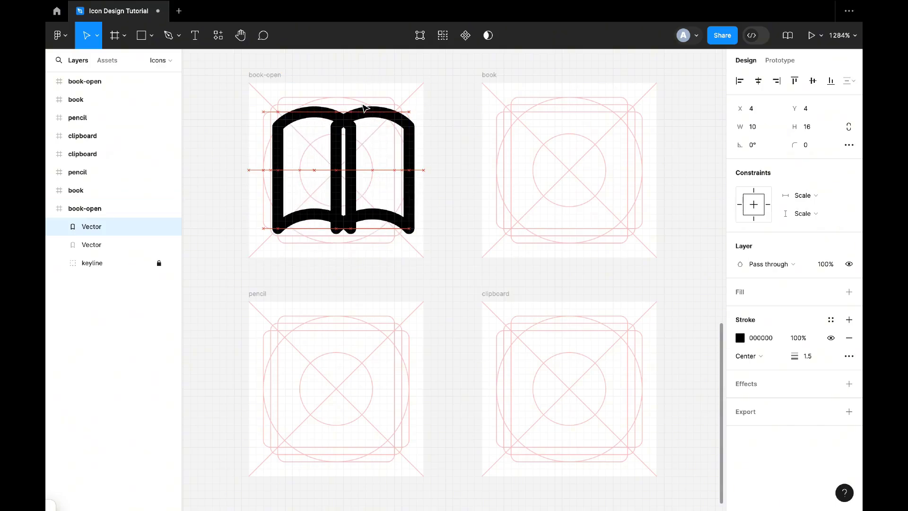
{"action": "key", "text": "Left"}
{"action": "key", "text": "Left"}
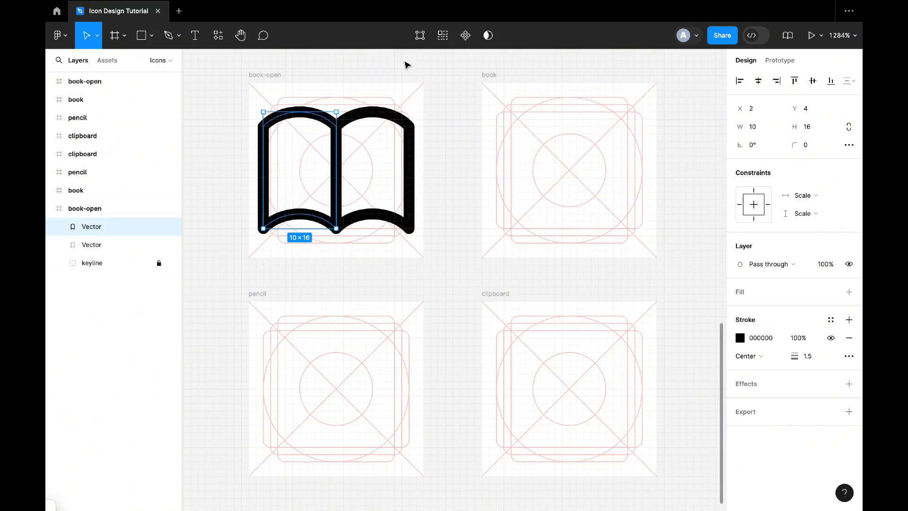
{"action": "left_click", "coordinate": [383, 64]}
Draw a 16×4 rectangle in the book frame at Y 17.
{"action": "left_click", "coordinate": [53, 210]}
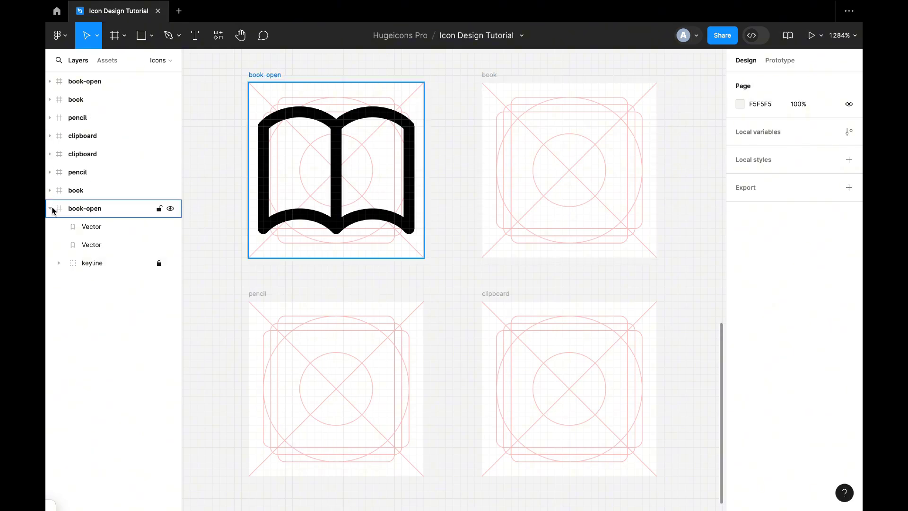
{"action": "left_click", "coordinate": [52, 209]}
{"action": "left_click", "coordinate": [141, 36]}
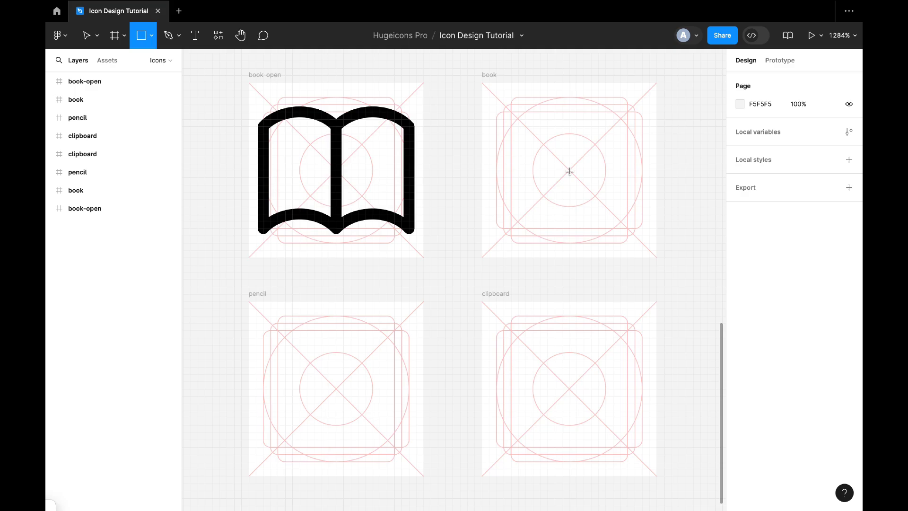
{"action": "mouse_move", "coordinate": [570, 171]}
{"action": "left_mouse_down"}
{"action": "mouse_move", "coordinate": [584, 184]}
{"action": "mouse_move", "coordinate": [627, 169]}
{"action": "mouse_move", "coordinate": [619, 173]}
{"action": "left_mouse_up"}
{"action": "key", "text": "Down"}
{"action": "key", "text": "Down"}
{"action": "key", "text": "Down"}
{"action": "key", "text": "Down"}
{"action": "key", "text": "Down"}
{"action": "key", "text": "Down"}
{"action": "key", "text": "Down"}
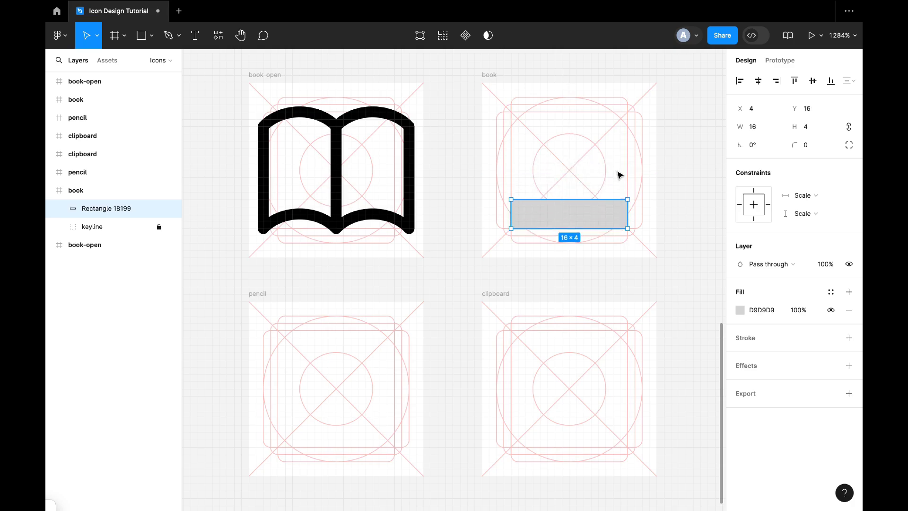
Give the rectangle no fill, a centred black 1.5 stroke and round corner joins.
{"action": "left_click", "coordinate": [849, 337]}
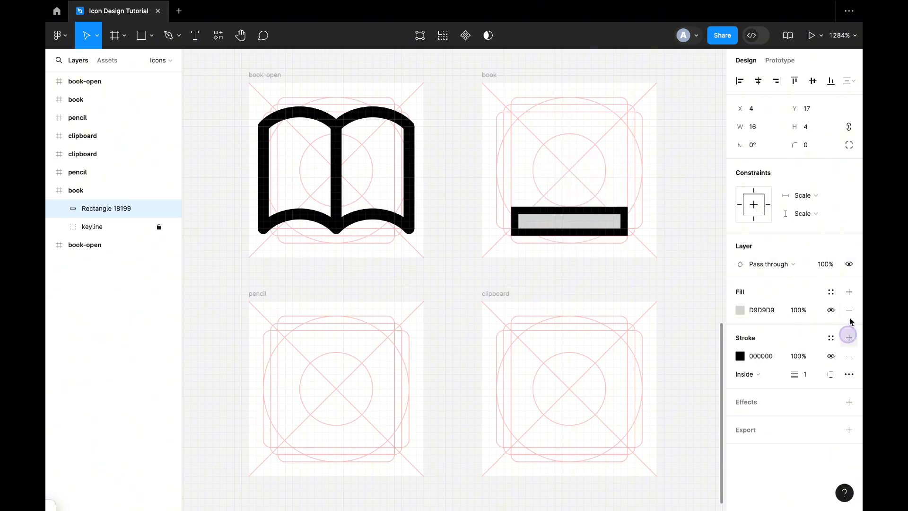
{"action": "left_click", "coordinate": [849, 310]}
{"action": "left_click", "coordinate": [756, 360]}
{"action": "left_click", "coordinate": [752, 341]}
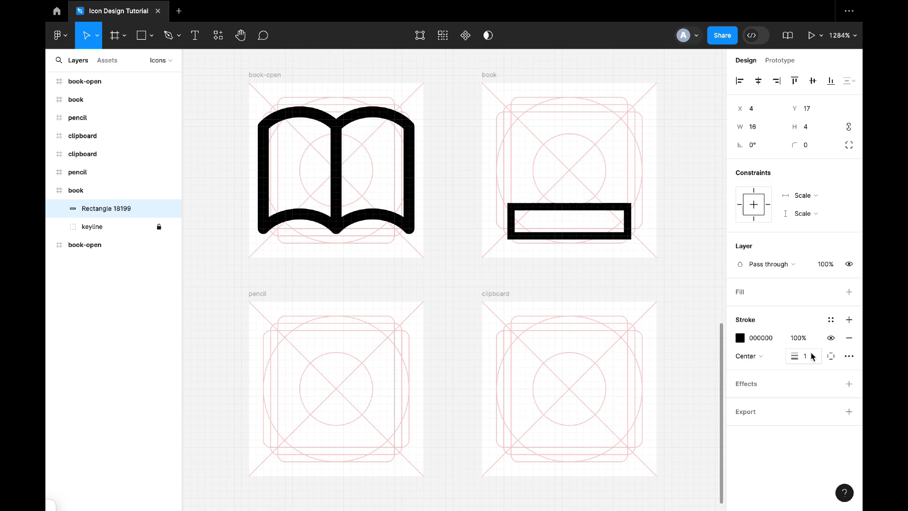
{"action": "left_click", "coordinate": [811, 358]}
{"action": "type", "text": "1."}
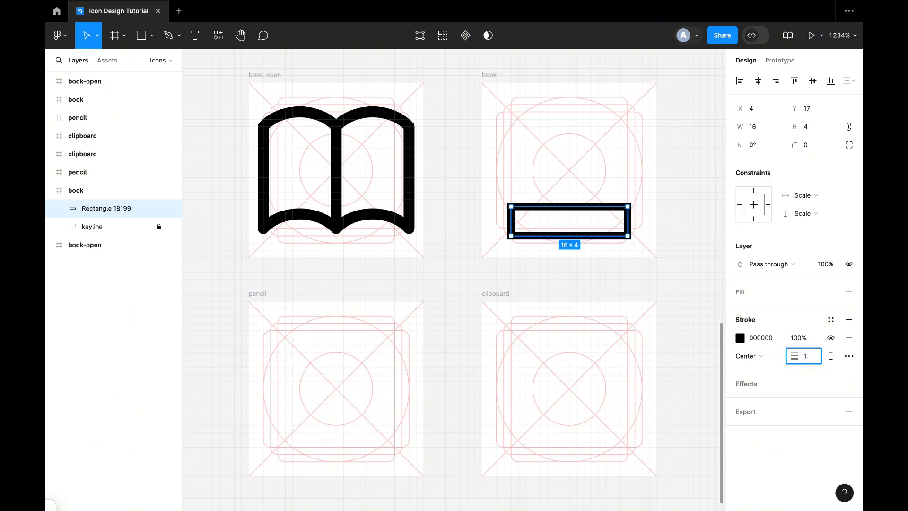
{"action": "type", "text": "5"}
{"action": "key", "text": "Return"}
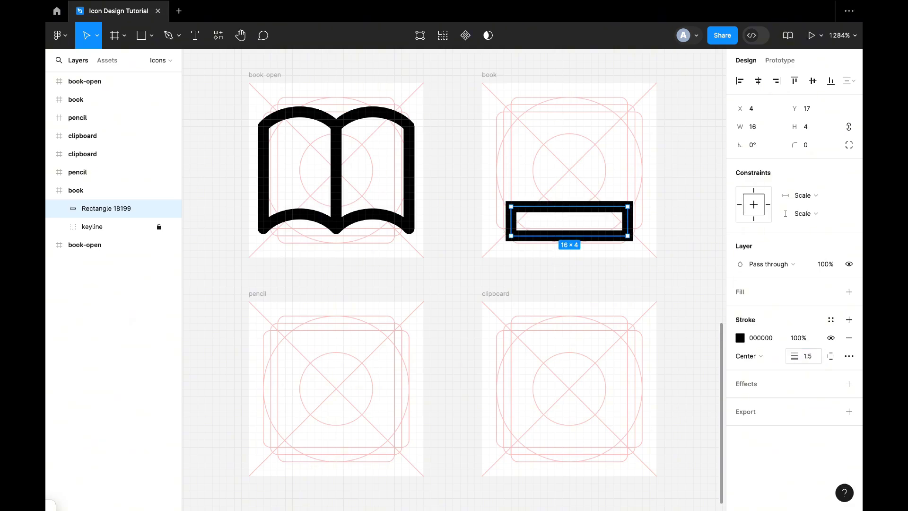
{"action": "left_click", "coordinate": [849, 356]}
{"action": "left_click", "coordinate": [712, 412]}
{"action": "left_click", "coordinate": [715, 358]}
Duplicate the base rectangle and stretch the copy into a 16×14 cover at Y 3.
{"action": "key", "text": "ctrl+d"}
{"action": "key", "text": "Up"}
{"action": "key", "text": "Up"}
{"action": "key", "text": "Up"}
{"action": "key", "text": "Up"}
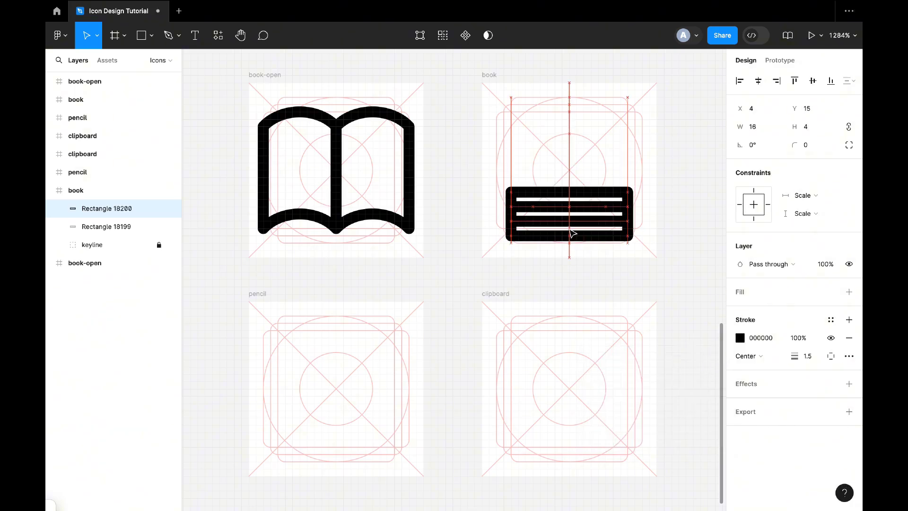
{"action": "left_click_drag", "start_coordinate": [573, 178], "coordinate": [575, 100]}
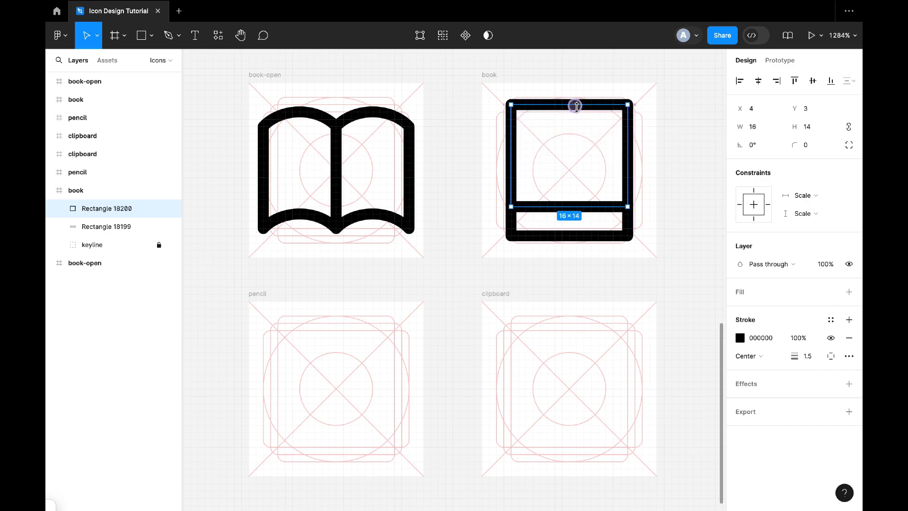
Delete the base rectangle's right edge and give its left corners radius 2.
{"action": "left_click", "coordinate": [608, 236]}
{"action": "double_click", "coordinate": [609, 237]}
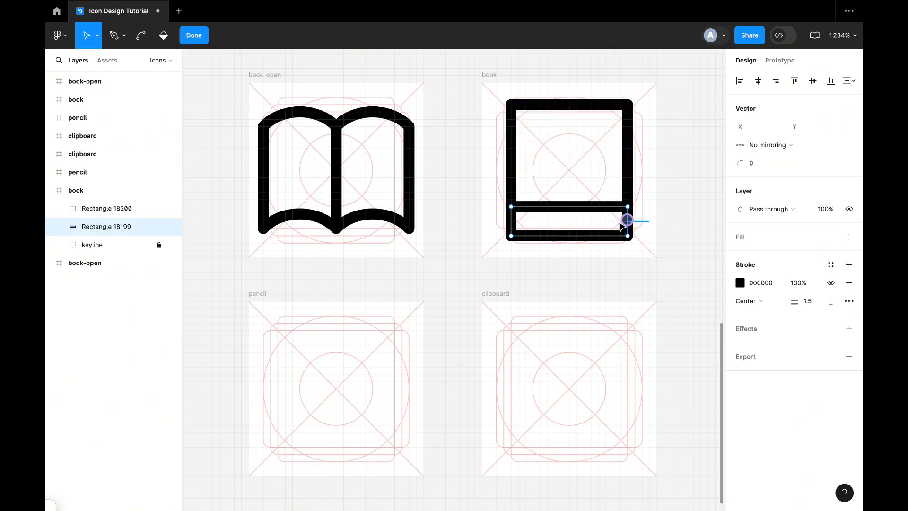
{"action": "left_click", "coordinate": [628, 221]}
{"action": "key", "text": "Delete"}
{"action": "left_click_drag", "start_coordinate": [548, 169], "coordinate": [482, 261]}
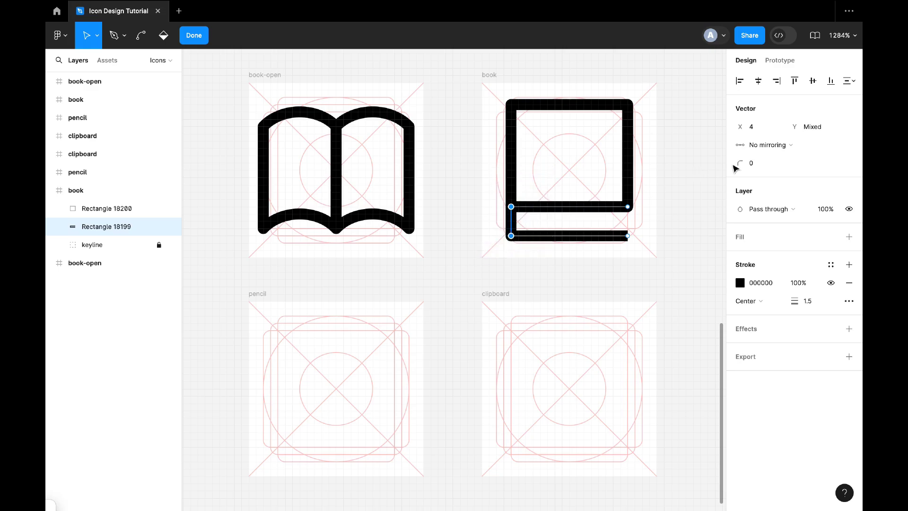
{"action": "left_click", "coordinate": [754, 168]}
{"action": "type", "text": "2"}
{"action": "key", "text": "Return"}
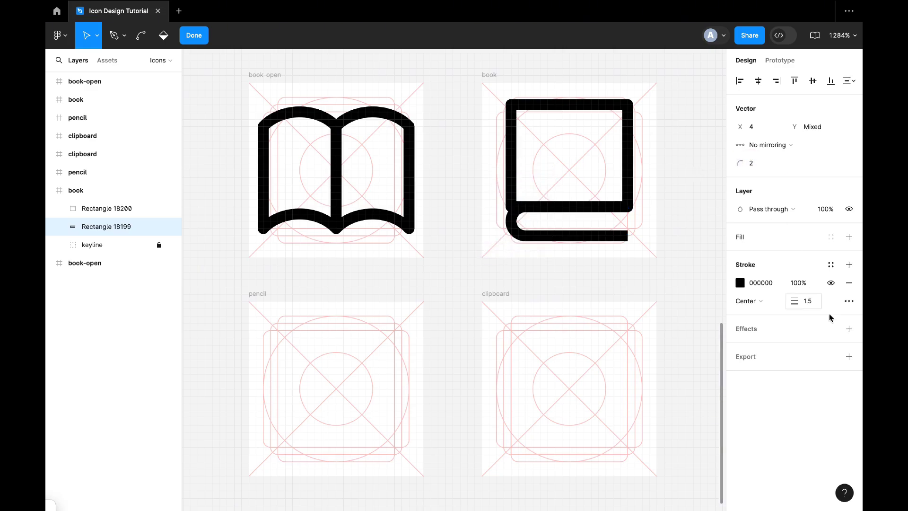
{"action": "key", "text": "Escape"}
Set both stroke caps of the open base path to Round.
{"action": "left_click", "coordinate": [815, 376]}
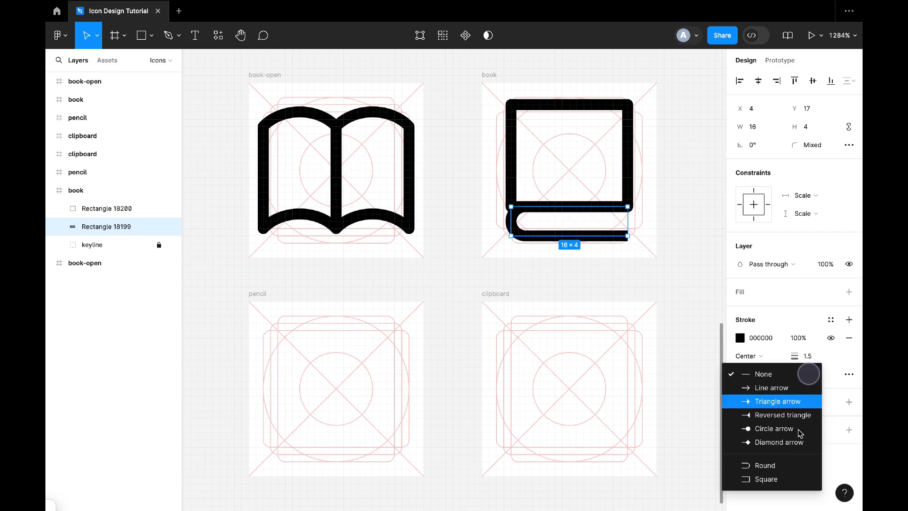
{"action": "left_click", "coordinate": [795, 463]}
{"action": "left_click", "coordinate": [748, 374]}
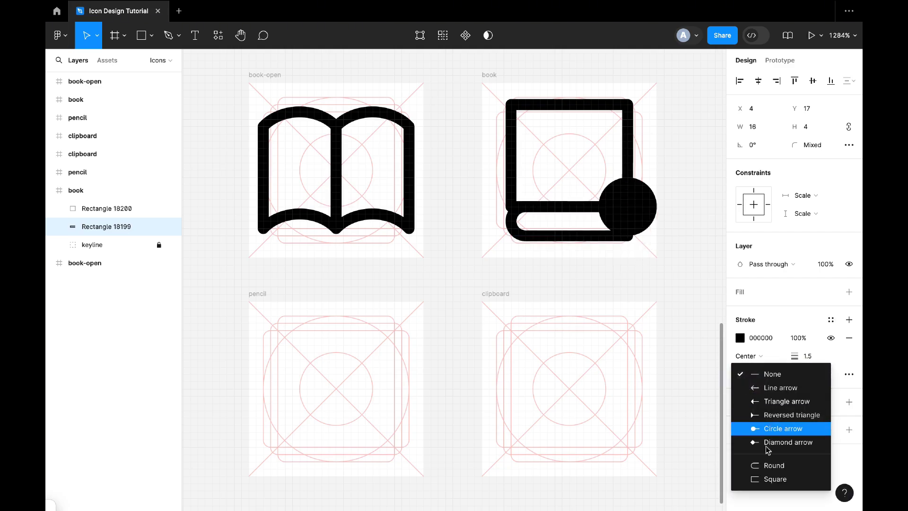
{"action": "left_click", "coordinate": [772, 464]}
Draw a three-point spine from the cover's lower-right corner to the base and curve its middle point.
{"action": "key", "text": "p"}
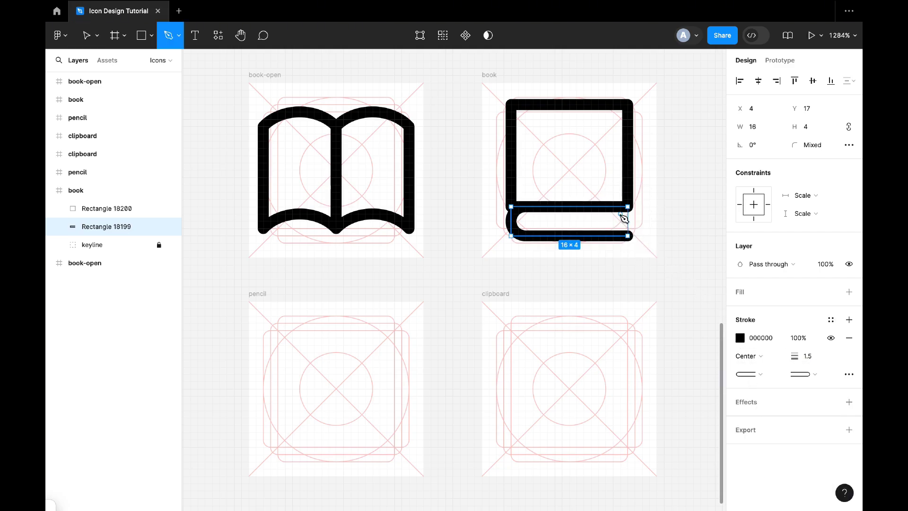
{"action": "left_click", "coordinate": [613, 207]}
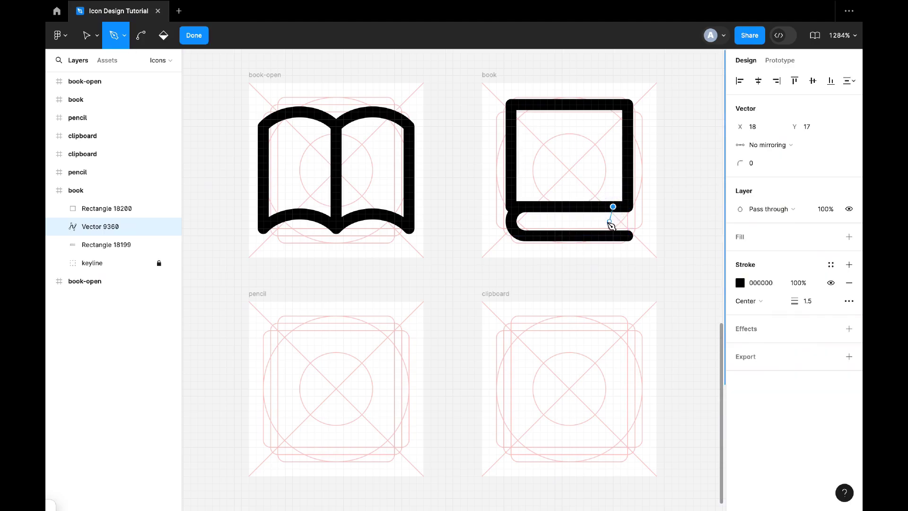
{"action": "left_click", "coordinate": [606, 221]}
{"action": "left_click", "coordinate": [612, 235]}
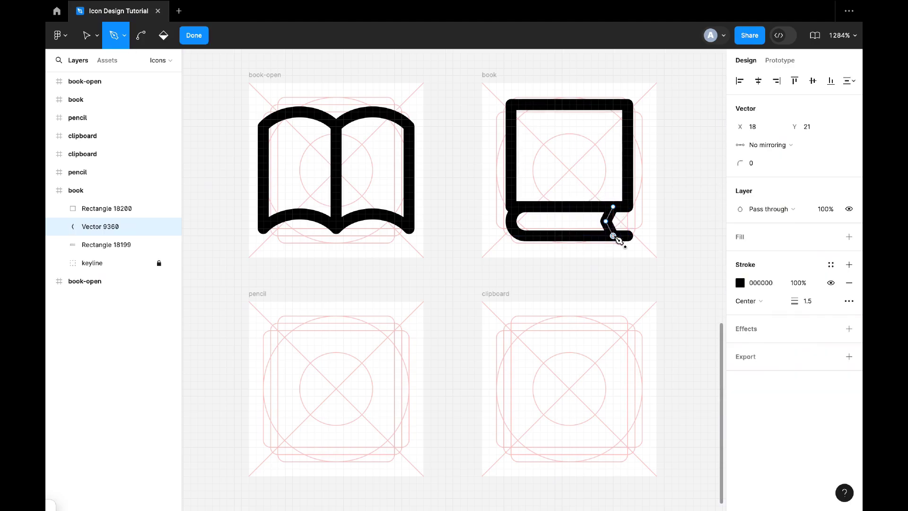
{"action": "left_click", "coordinate": [141, 35]}
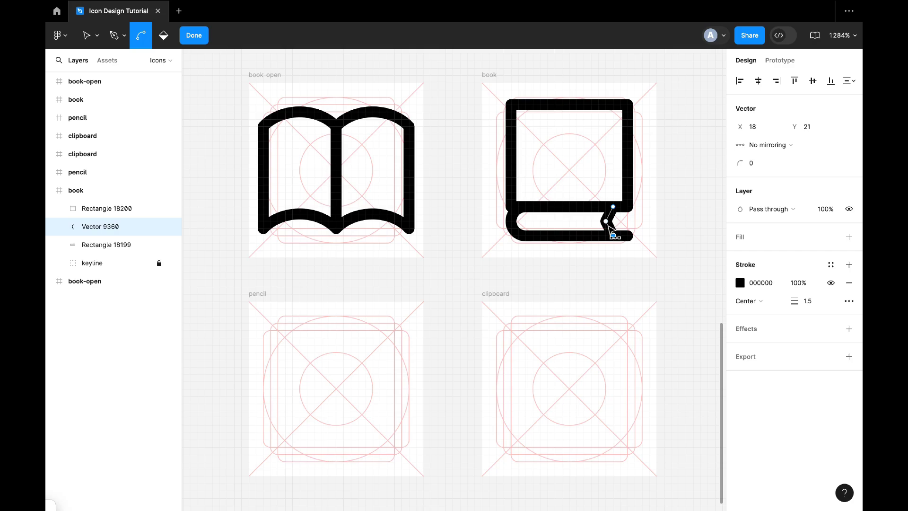
{"action": "left_click_drag", "start_coordinate": [608, 224], "coordinate": [609, 224]}
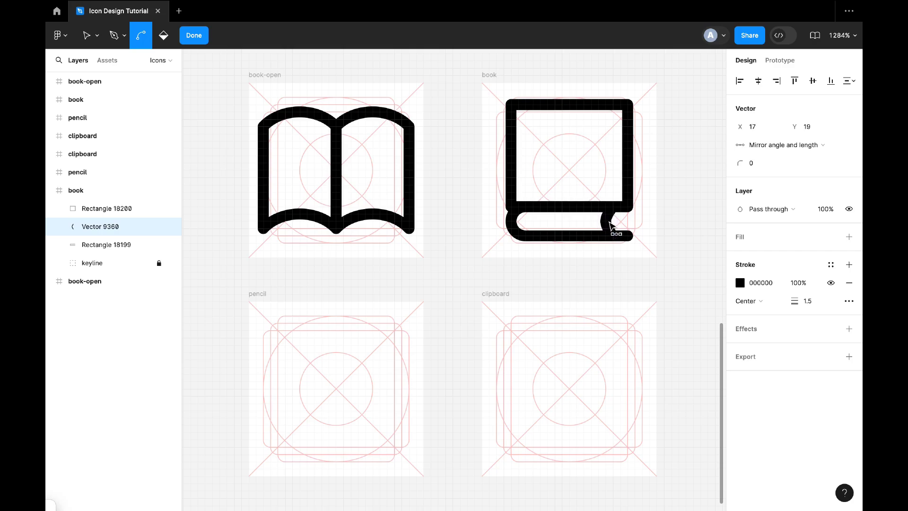
{"action": "key", "text": "v"}
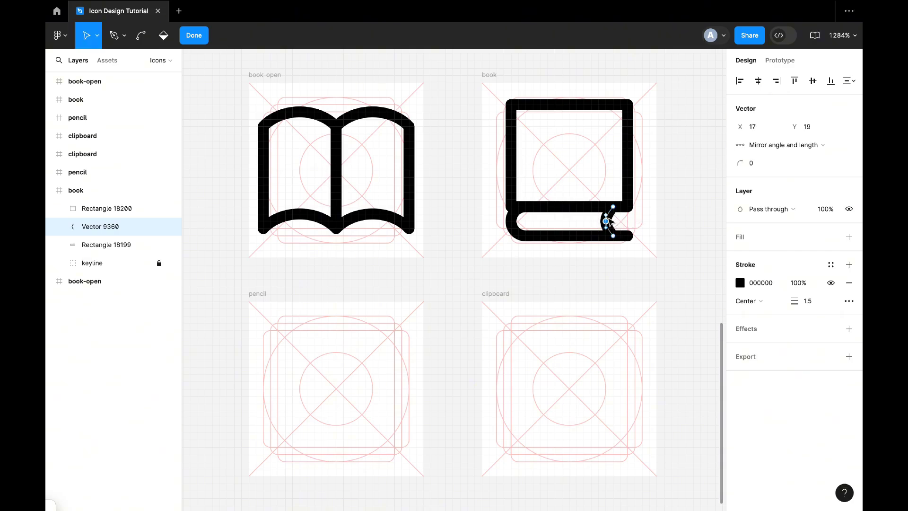
{"action": "left_click_drag", "start_coordinate": [607, 221], "coordinate": [610, 214]}
Delete the cover's bottom edge and extend its bottom-left point down to the base.
{"action": "key", "text": "Escape"}
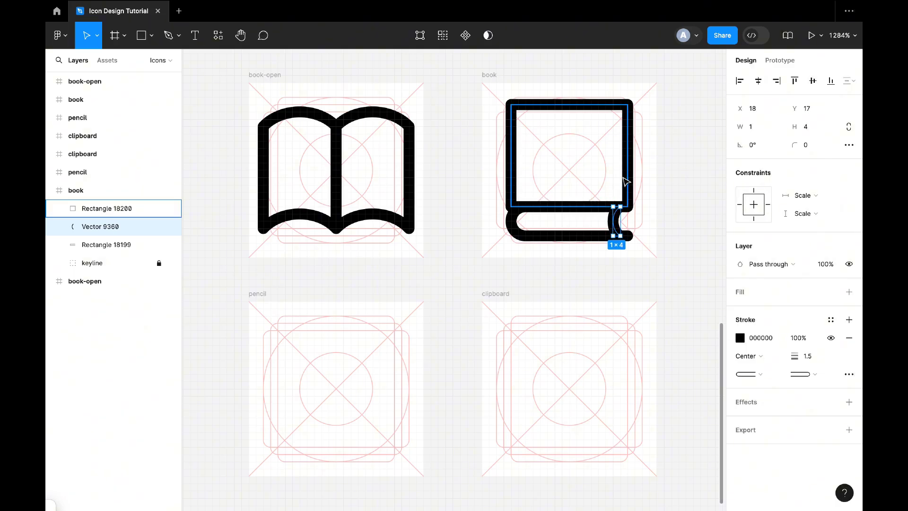
{"action": "left_click", "coordinate": [624, 181]}
{"action": "key", "text": "Return"}
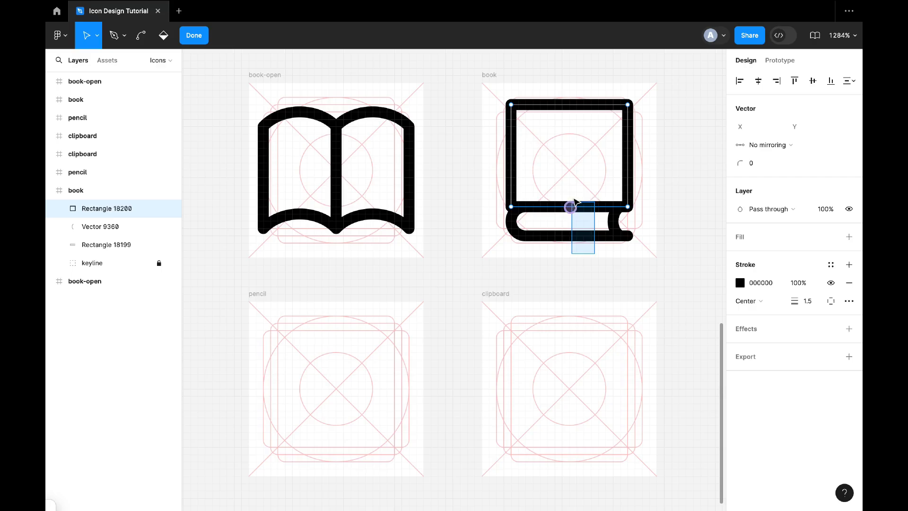
{"action": "left_click", "coordinate": [575, 207]}
{"action": "key", "text": "Delete"}
{"action": "left_click_drag", "start_coordinate": [558, 251], "coordinate": [504, 190]}
{"action": "key", "text": "Down"}
{"action": "key", "text": "Down"}
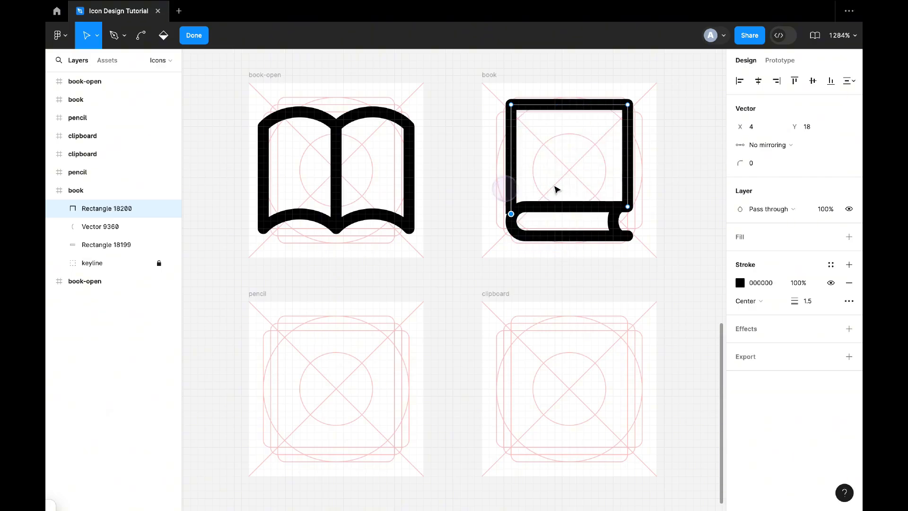
Round the cover's two top corners with radius 2.
{"action": "left_click_drag", "start_coordinate": [657, 94], "coordinate": [490, 115]}
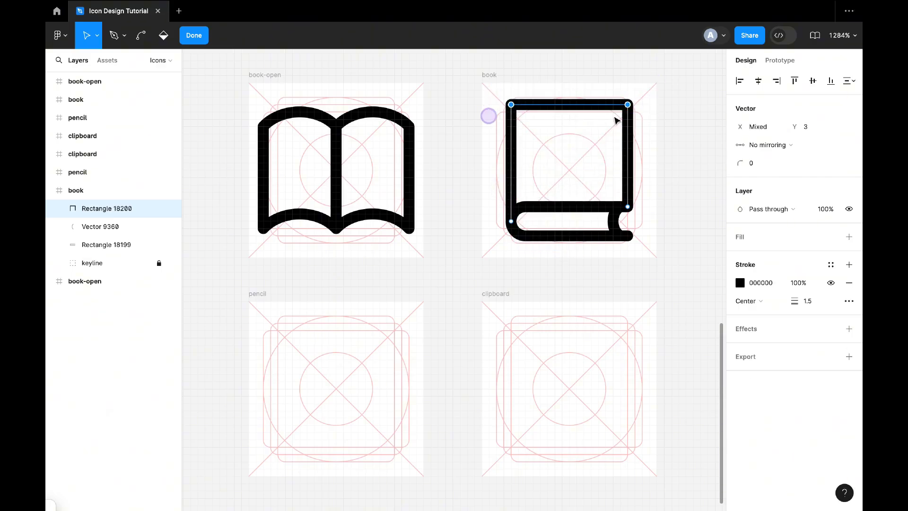
{"action": "left_click", "coordinate": [760, 166]}
{"action": "type", "text": "2"}
{"action": "key", "text": "Return"}
{"action": "key", "text": "Escape"}
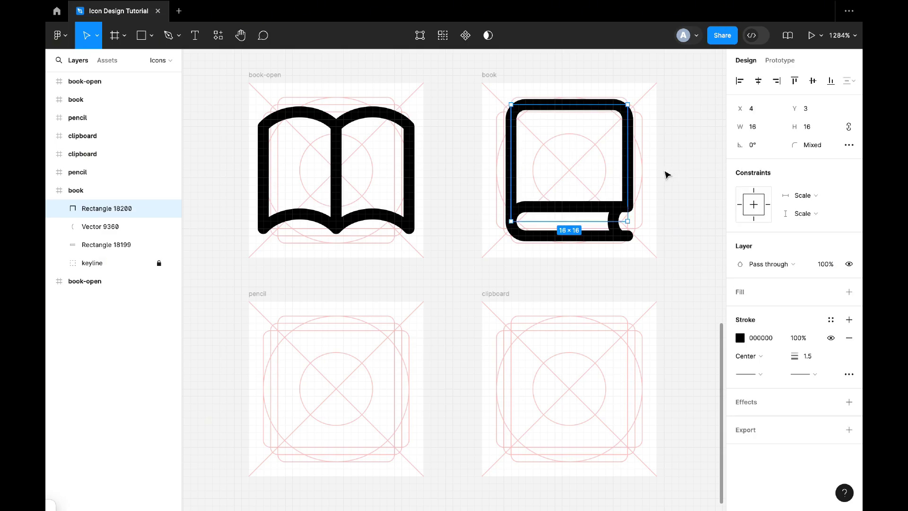
Draw an 8-wide horizontal line near the cover's top.
{"action": "key", "text": "p"}
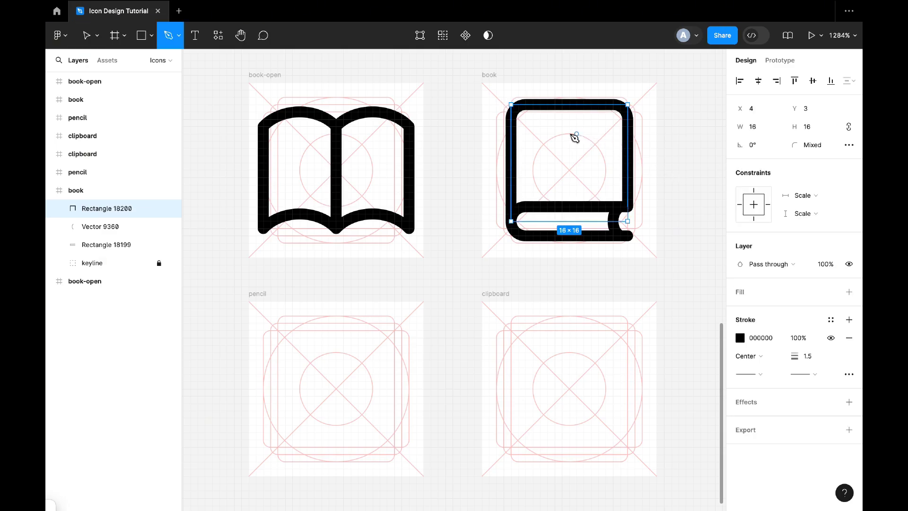
{"action": "left_click", "coordinate": [540, 127]}
{"action": "left_click", "coordinate": [598, 127]}
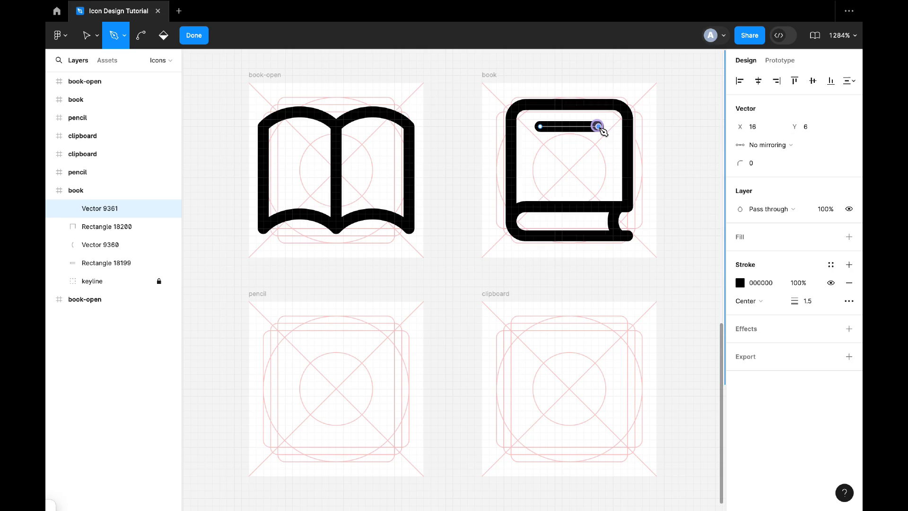
{"action": "key", "text": "Escape"}
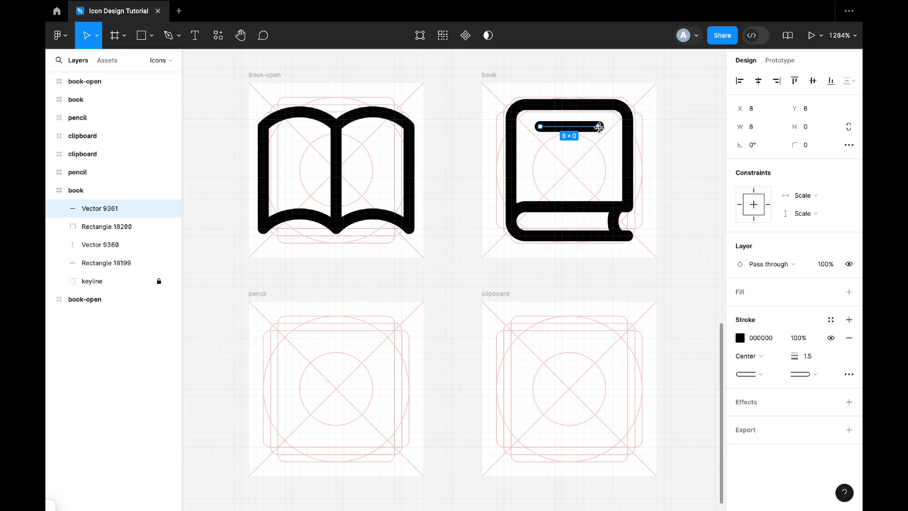
{"action": "left_click_drag", "start_coordinate": [599, 128], "coordinate": [597, 134]}
Duplicate the line below the first, at Y 11, and shorten it to 4 wide.
{"action": "key", "text": "ctrl+d"}
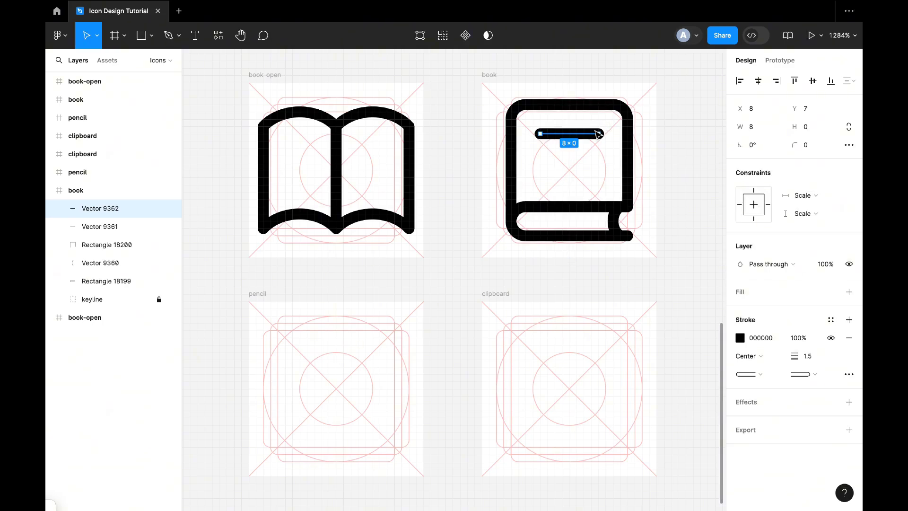
{"action": "key", "text": "Down"}
{"action": "key", "text": "Down"}
{"action": "key", "text": "Down"}
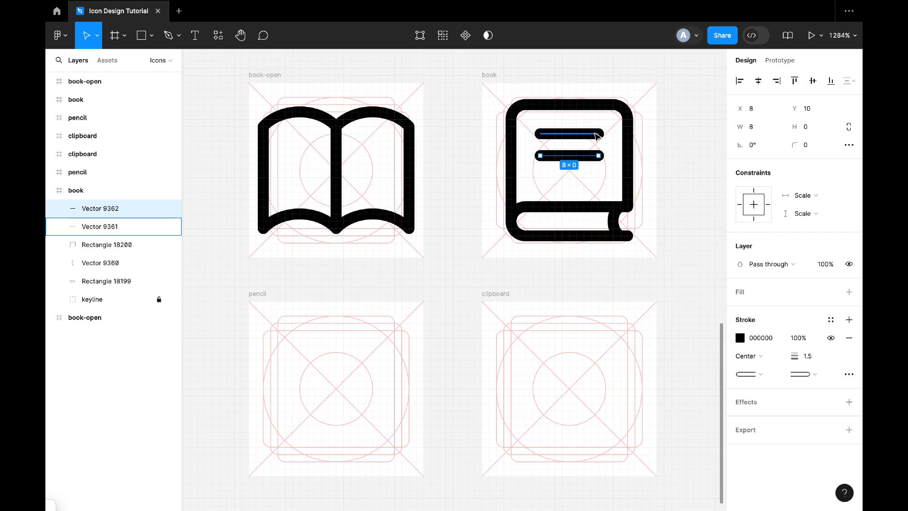
{"action": "key", "text": "Down"}
{"action": "key", "text": "Return"}
{"action": "key", "text": "Left"}
{"action": "key", "text": "Left"}
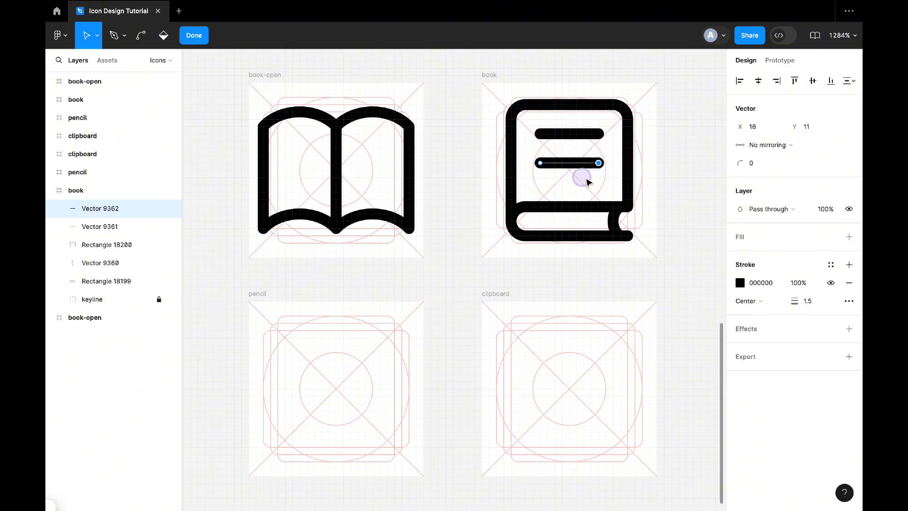
{"action": "key", "text": "Escape"}
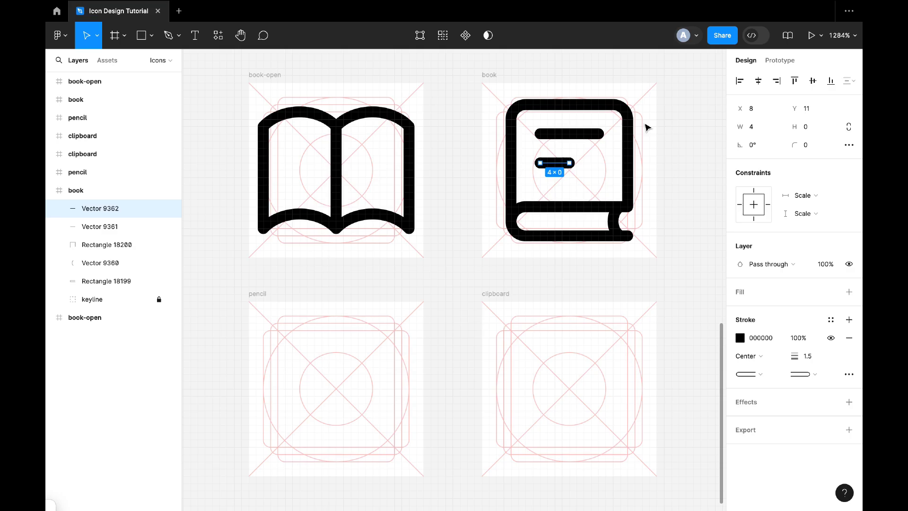
{"action": "left_click", "coordinate": [679, 115]}
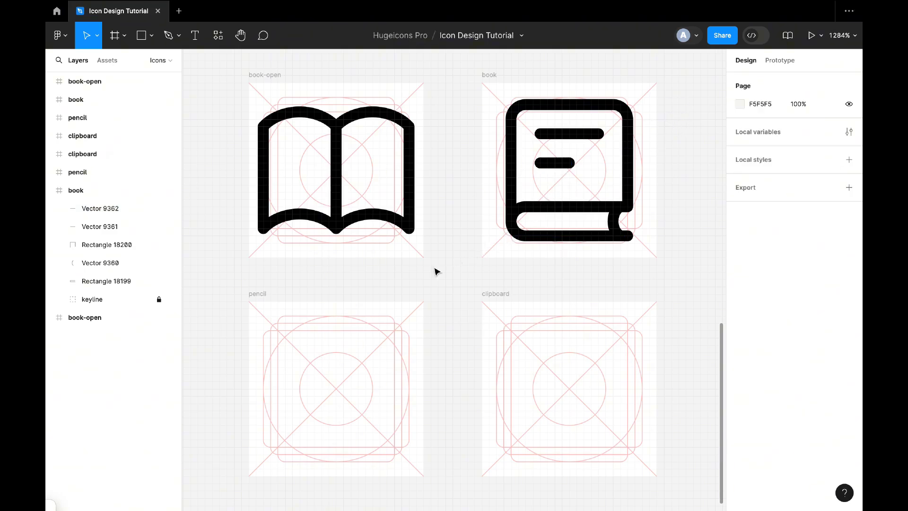
Draw a closed diagonal pencil outline point by point in the pencil frame.
{"action": "key", "text": "p"}
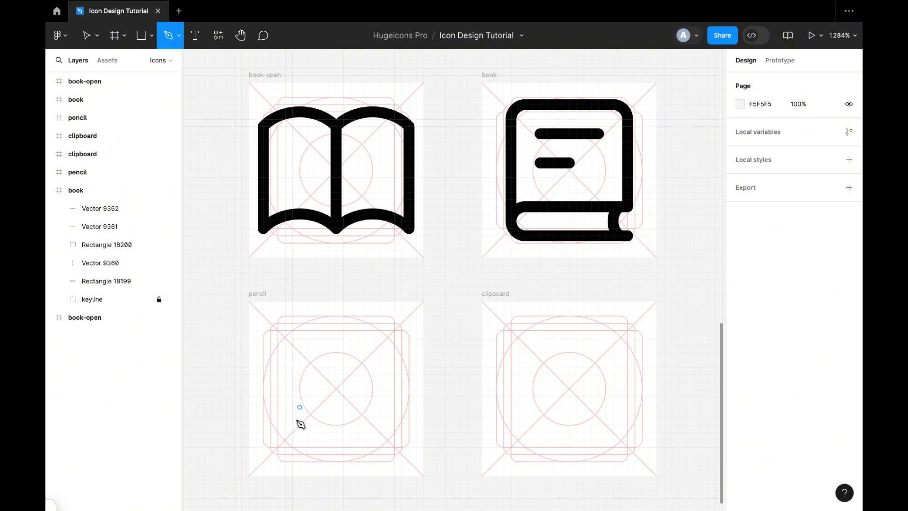
{"action": "left_click", "coordinate": [307, 446]}
{"action": "left_click", "coordinate": [278, 446]}
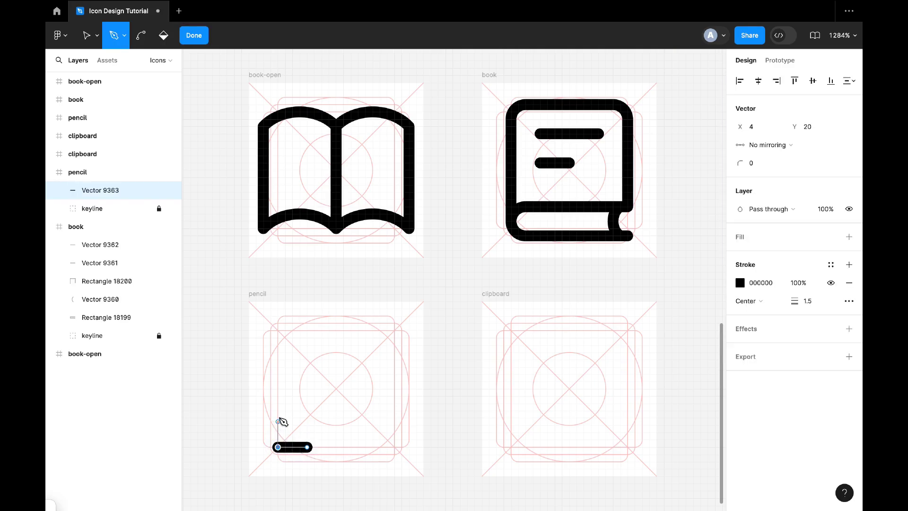
{"action": "left_click", "coordinate": [278, 418]}
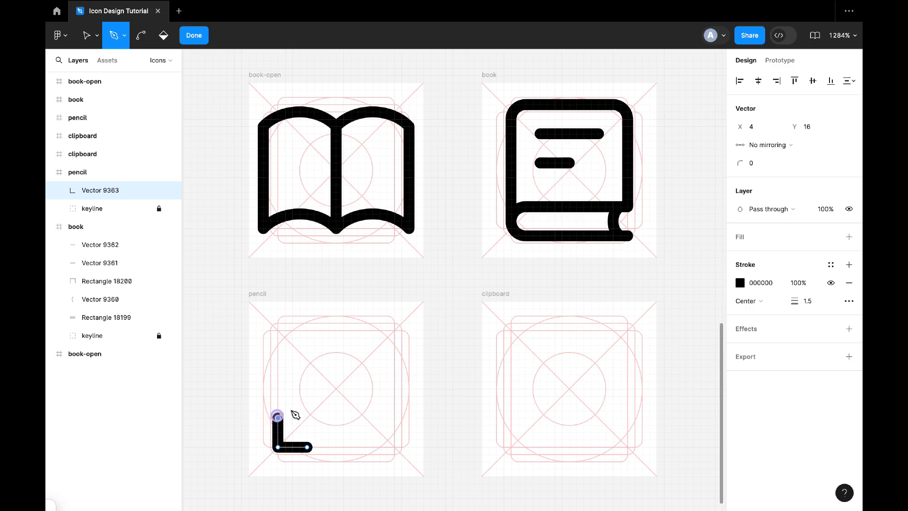
{"action": "left_click", "coordinate": [369, 326]}
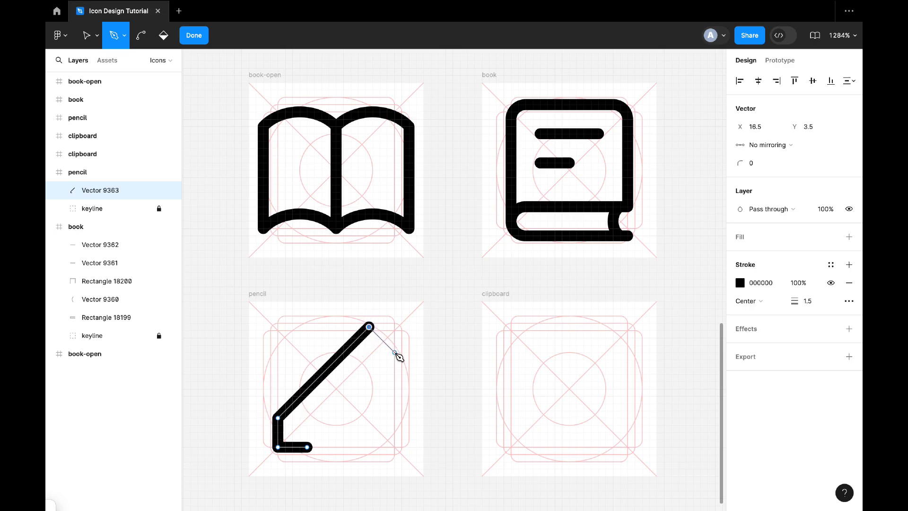
{"action": "left_click", "coordinate": [398, 355]}
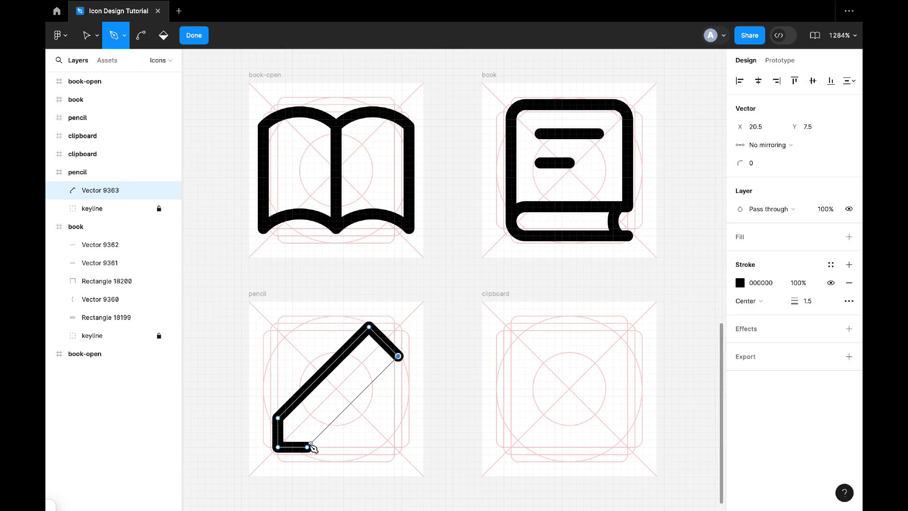
{"action": "left_click", "coordinate": [311, 444]}
Drag the lower-left tip anchors to form the pencil's angled point.
{"action": "key", "text": "Escape"}
{"action": "left_click_drag", "start_coordinate": [307, 447], "coordinate": [319, 431]}
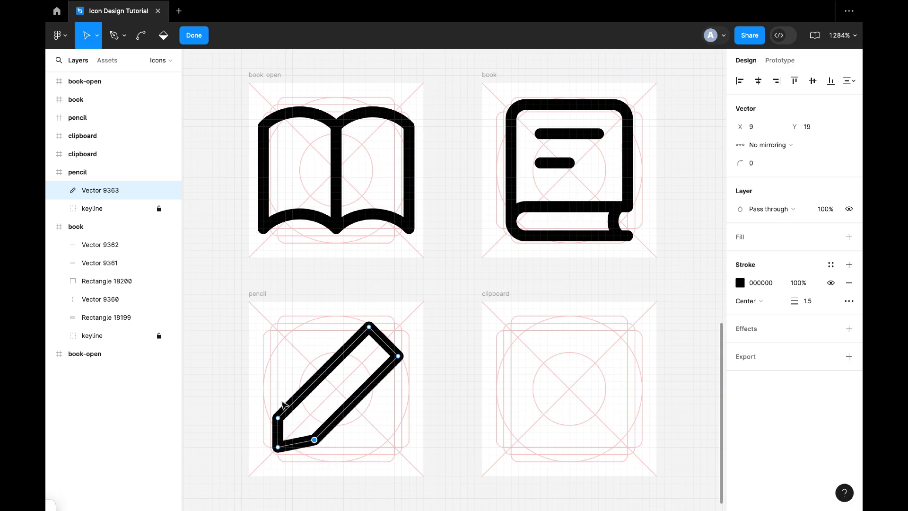
{"action": "mouse_move", "coordinate": [287, 393]}
{"action": "left_mouse_down"}
{"action": "mouse_move", "coordinate": [261, 435]}
{"action": "mouse_move", "coordinate": [285, 410]}
{"action": "left_mouse_up"}
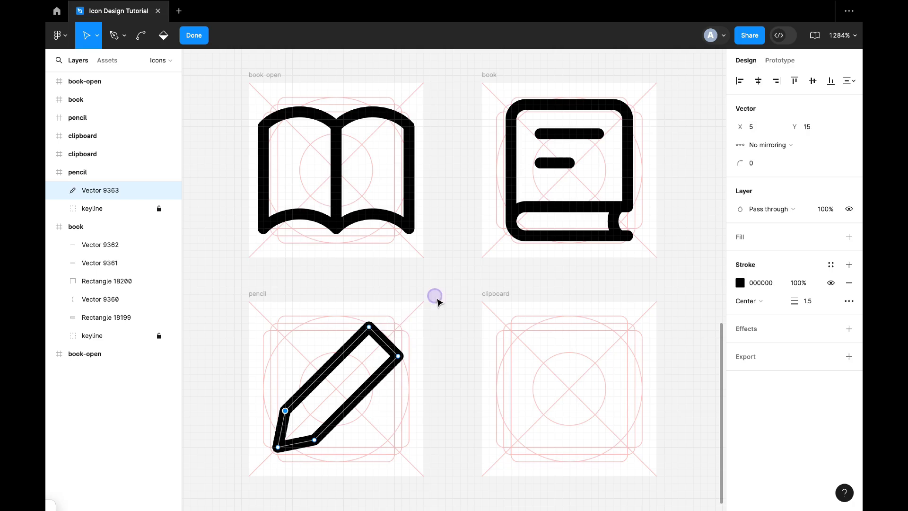
Set a corner radius of 2 on the anchors at both ends of the pencil.
{"action": "left_click_drag", "start_coordinate": [436, 297], "coordinate": [361, 369]}
{"action": "left_click", "coordinate": [765, 163]}
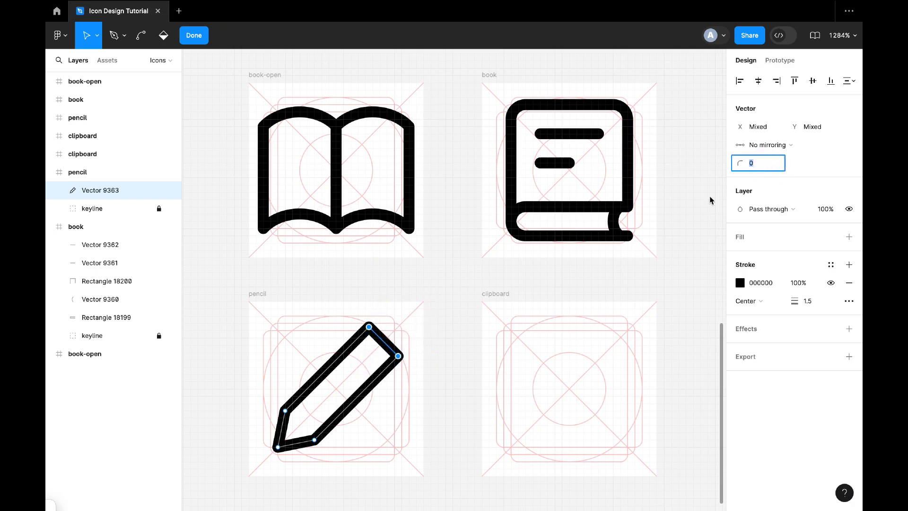
{"action": "type", "text": "1"}
{"action": "left_click_drag", "start_coordinate": [326, 446], "coordinate": [283, 397]}
{"action": "left_click", "coordinate": [761, 166]}
{"action": "left_click", "coordinate": [528, 293]}
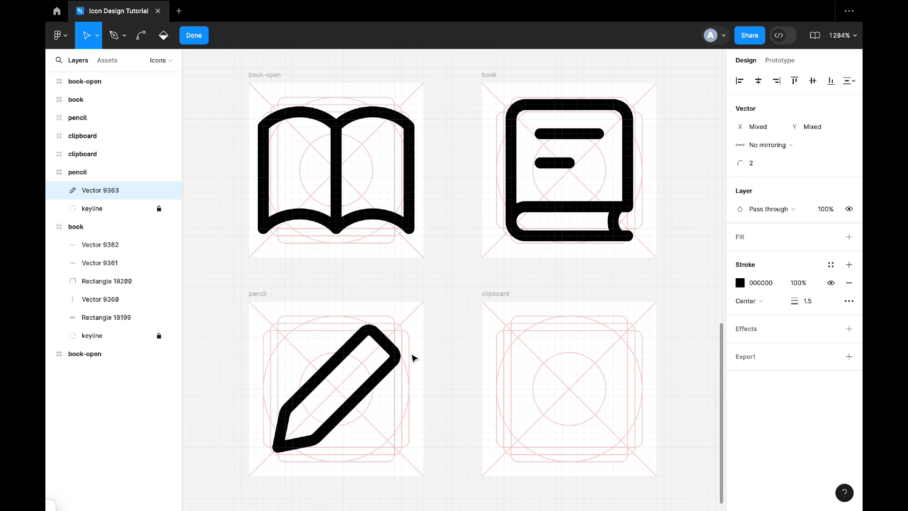
{"action": "key", "text": "Escape"}
Draw a short diagonal line across the pencil's upper end to mark off the eraser.
{"action": "key", "text": "p"}
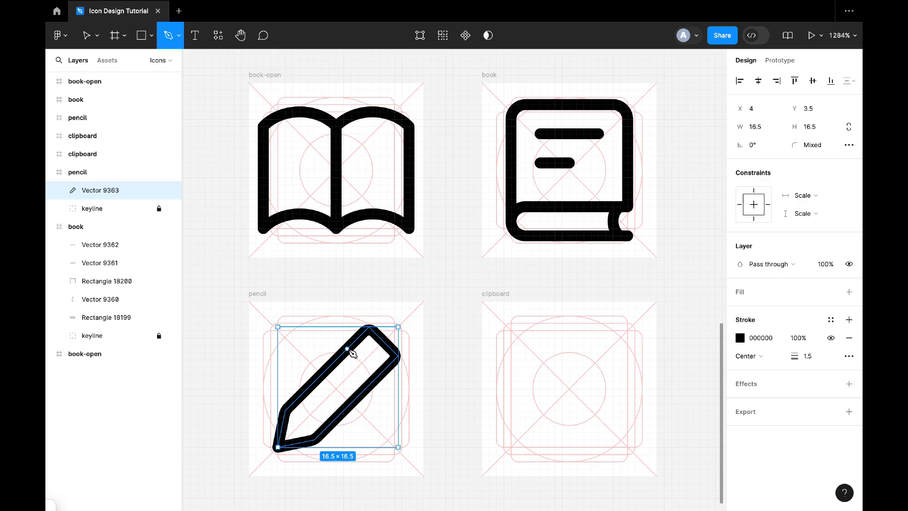
{"action": "left_click", "coordinate": [347, 349]}
{"action": "left_click", "coordinate": [377, 378]}
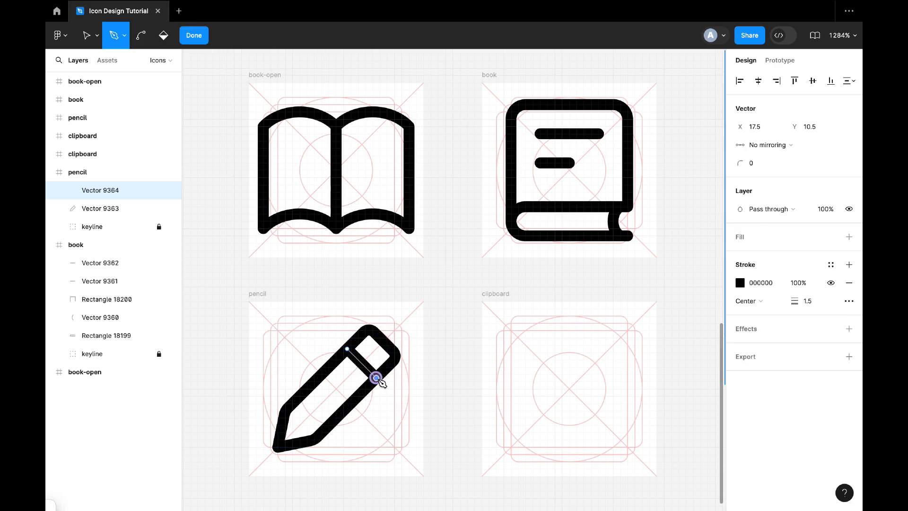
{"action": "key", "text": "Escape"}
{"action": "key", "text": "Escape"}
{"action": "left_click", "coordinate": [447, 298]}
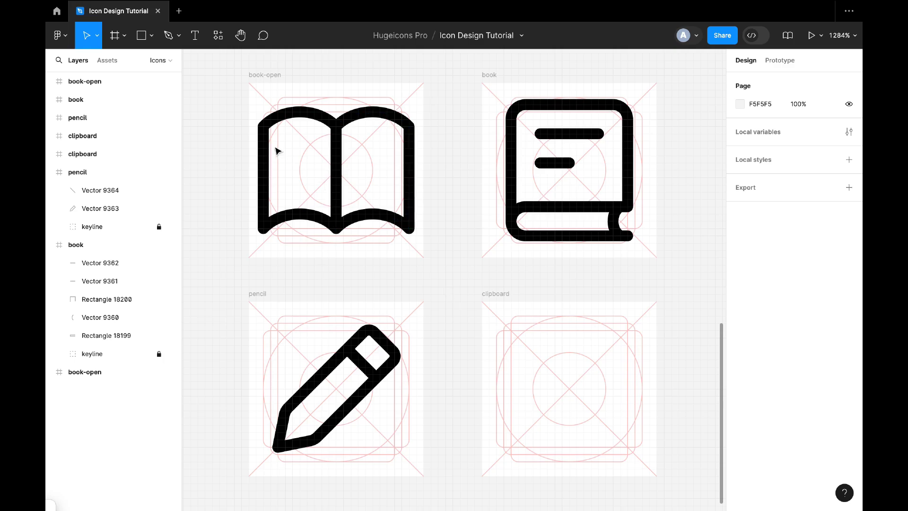
{"action": "key", "text": "r"}
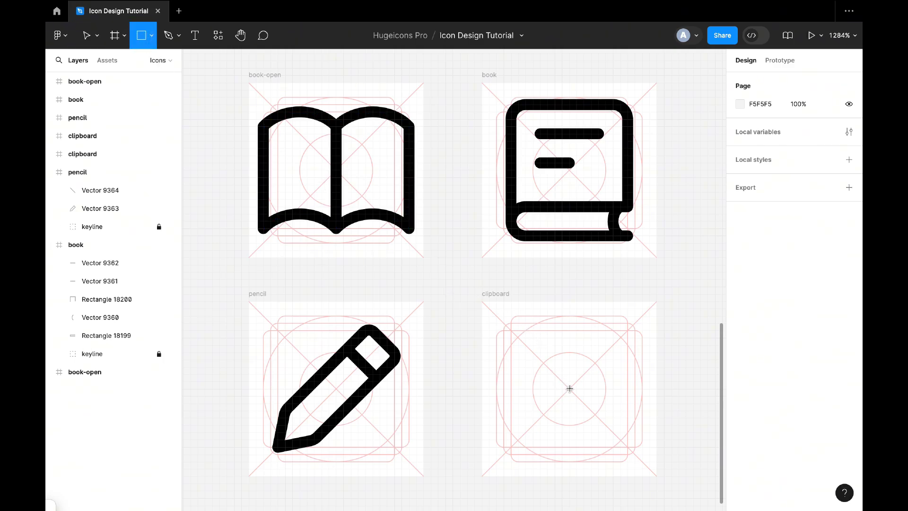
Draw the 8×3 clip rectangle at Y 3 with a stroke and no fill.
{"action": "mouse_move", "coordinate": [570, 389]}
{"action": "left_mouse_down"}
{"action": "mouse_move", "coordinate": [610, 389]}
{"action": "mouse_move", "coordinate": [587, 376]}
{"action": "left_mouse_up"}
{"action": "key", "text": "Up"}
{"action": "key", "text": "Up"}
{"action": "key", "text": "Up"}
{"action": "key", "text": "Up"}
{"action": "key", "text": "Up"}
{"action": "key", "text": "Up"}
{"action": "key", "text": "Up"}
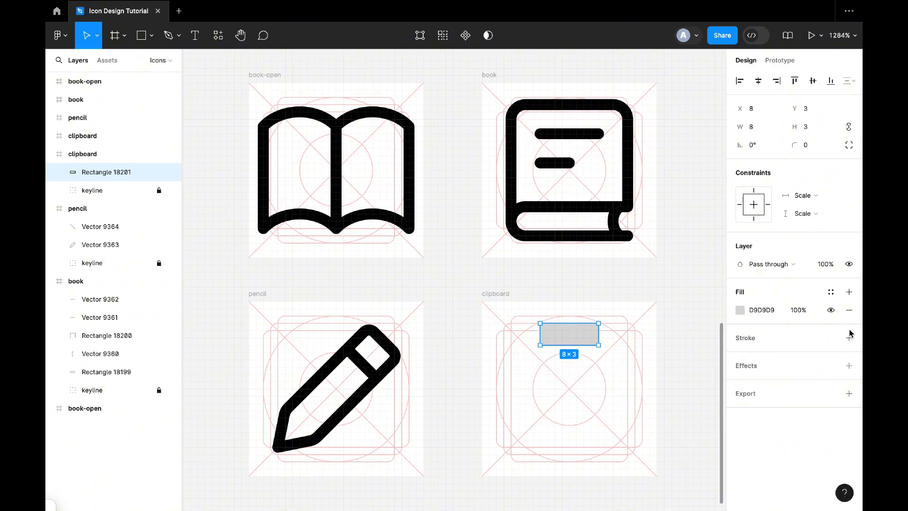
{"action": "left_click", "coordinate": [849, 337]}
{"action": "left_click", "coordinate": [849, 310]}
Make the clip's stroke centred, 1.5 weight with round joins, then duplicate it slightly lower.
{"action": "left_click", "coordinate": [764, 356]}
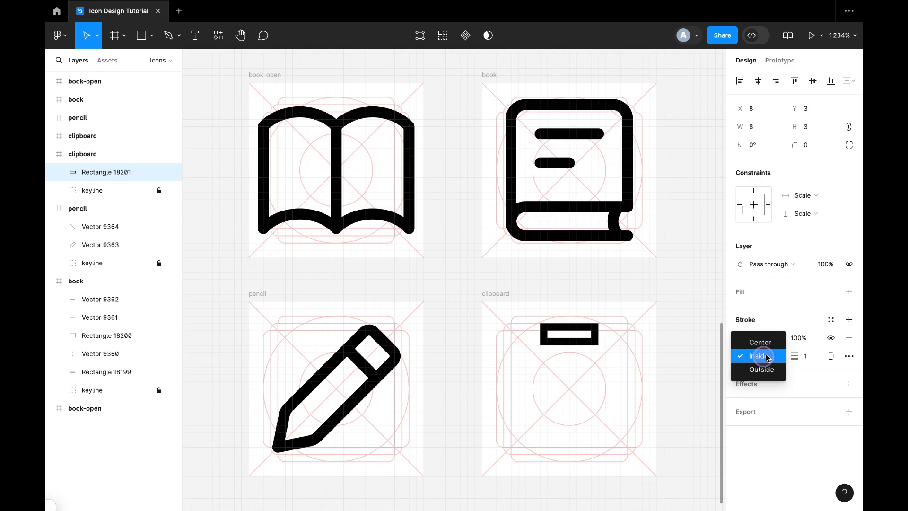
{"action": "left_click", "coordinate": [760, 342]}
{"action": "left_click", "coordinate": [809, 356]}
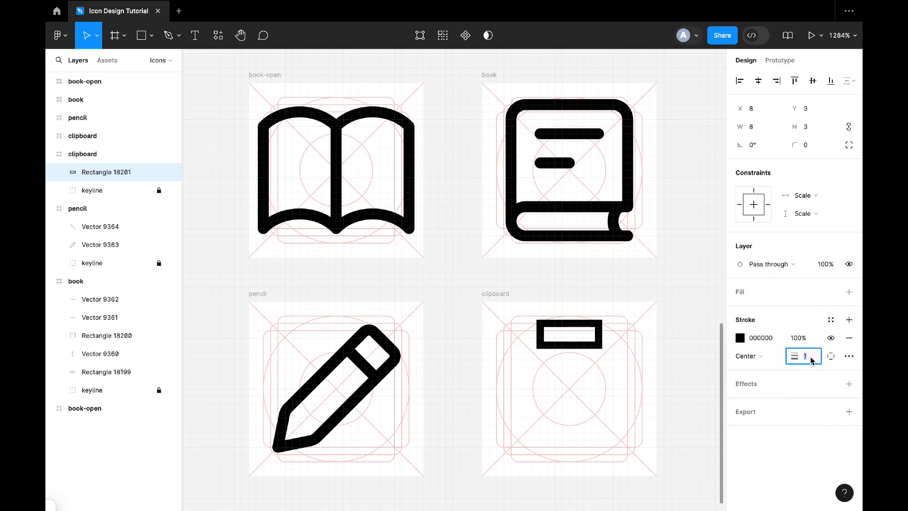
{"action": "key", "text": "Return"}
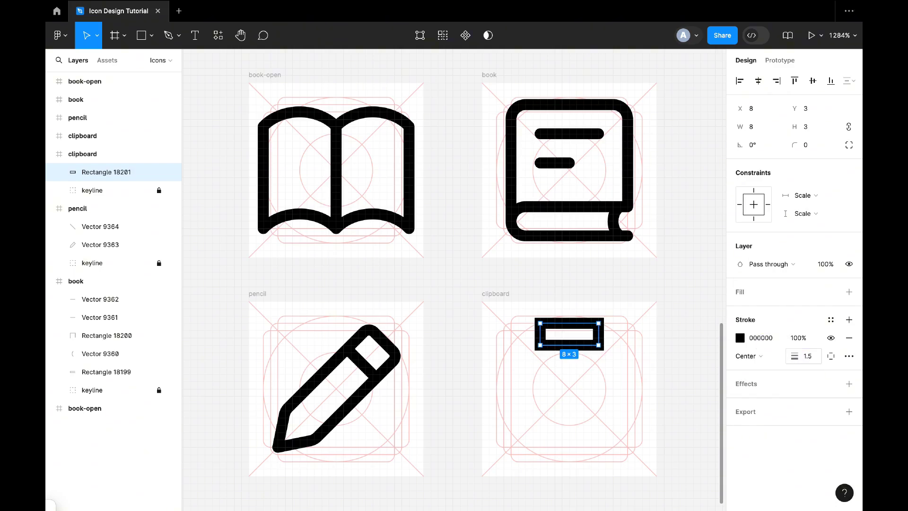
{"action": "left_click", "coordinate": [849, 356]}
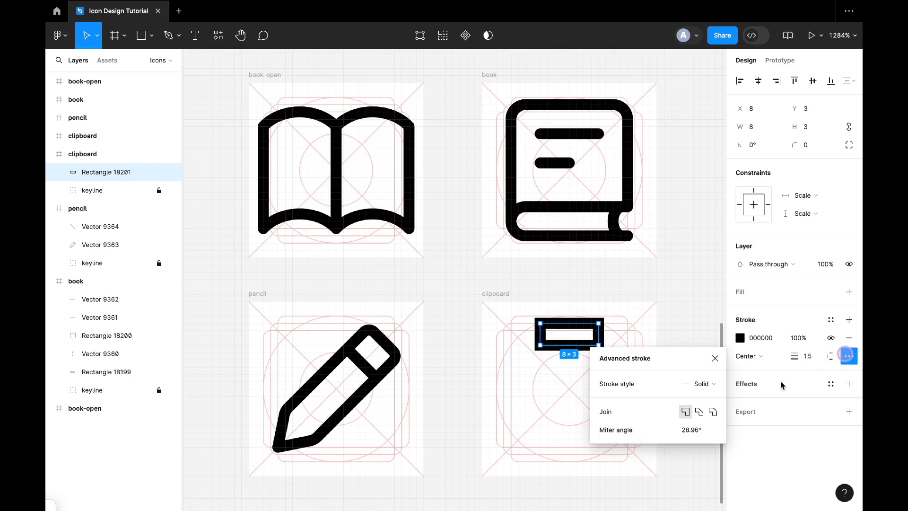
{"action": "left_click", "coordinate": [713, 412]}
{"action": "left_click", "coordinate": [715, 359]}
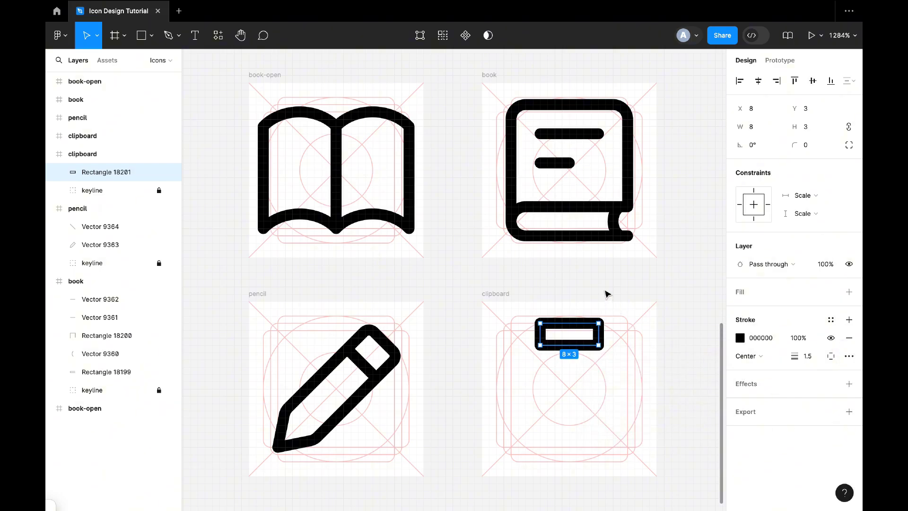
{"action": "key", "text": "ctrl+d"}
{"action": "key", "text": "Down"}
{"action": "key", "text": "Down"}
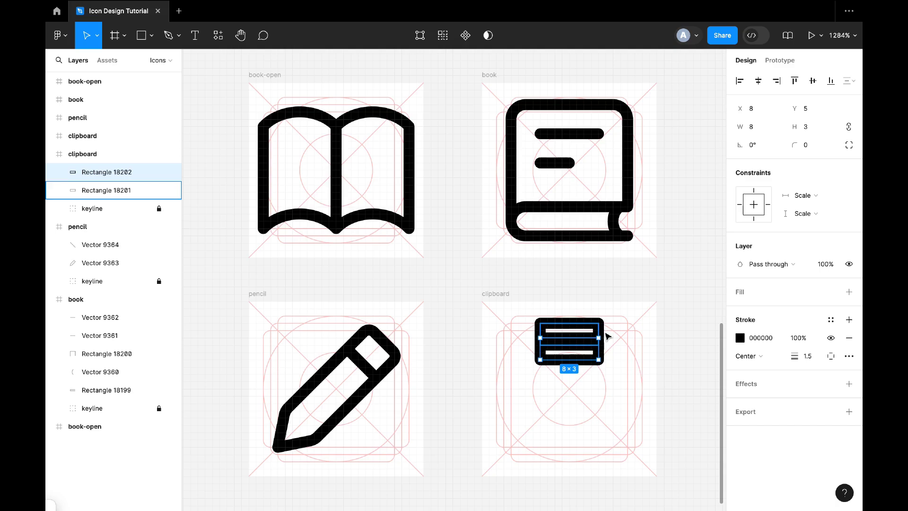
Resize the duplicate into the 16×17.5 clipboard body below the clip.
{"action": "left_click_drag", "start_coordinate": [599, 347], "coordinate": [613, 462]}
{"action": "double_click", "coordinate": [630, 361]}
{"action": "left_click_drag", "start_coordinate": [634, 315], "coordinate": [511, 335]}
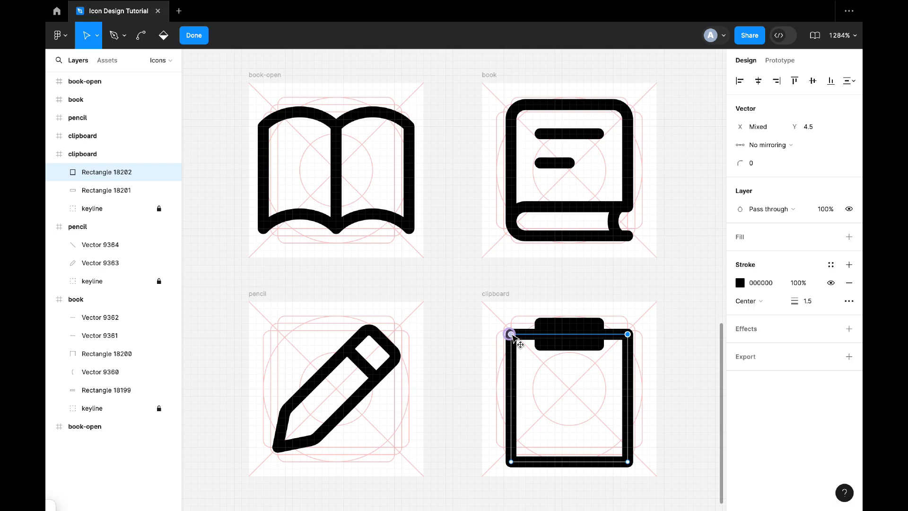
Add points on the body's top edge and delete the segment beneath the clip.
{"action": "key", "text": "p"}
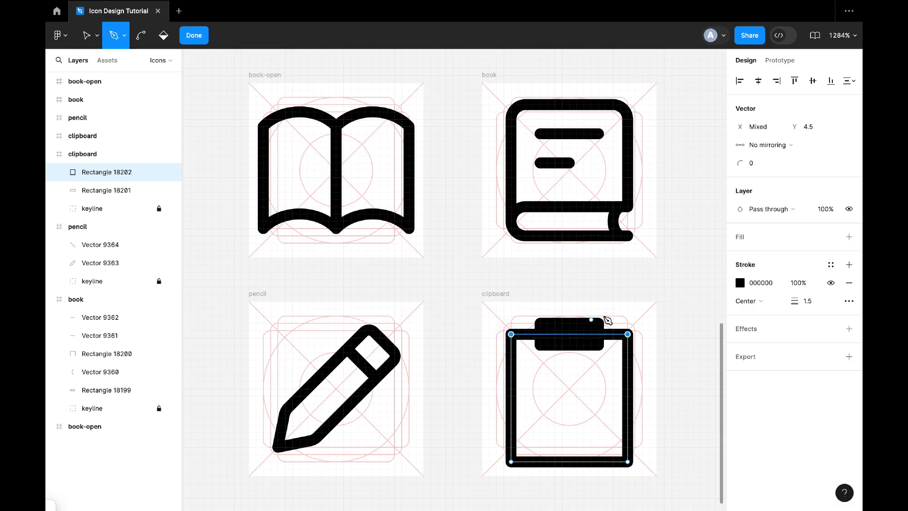
{"action": "left_click", "coordinate": [606, 337]}
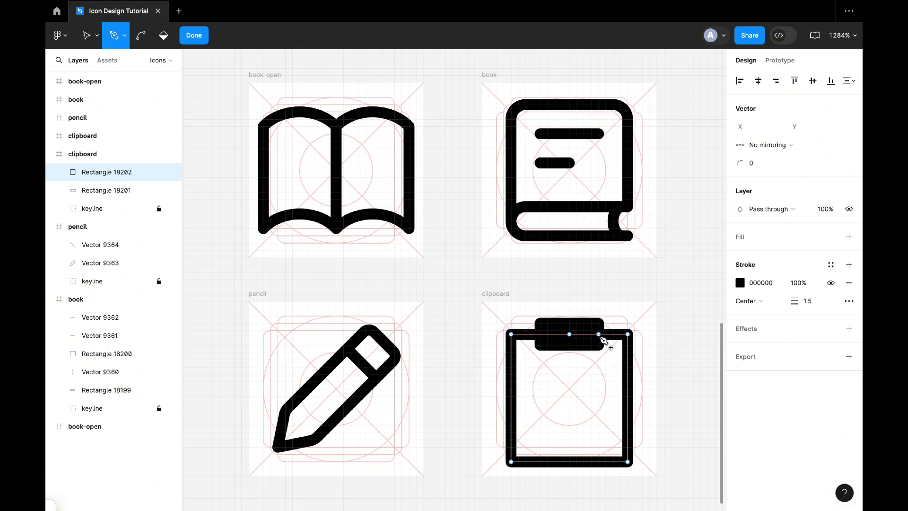
{"action": "left_click", "coordinate": [555, 334]}
{"action": "left_click", "coordinate": [544, 334]}
{"action": "key", "text": "Escape"}
{"action": "left_click_drag", "start_coordinate": [565, 308], "coordinate": [582, 354]}
{"action": "key", "text": "Delete"}
{"action": "key", "text": "Escape"}
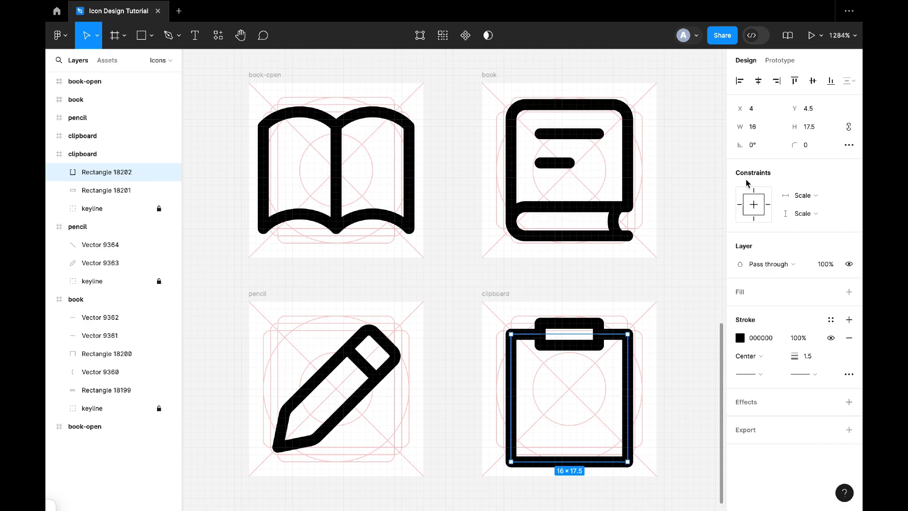
Give the body corner radius 2 and the clip rectangle corner radius 1.
{"action": "key", "text": "Return"}
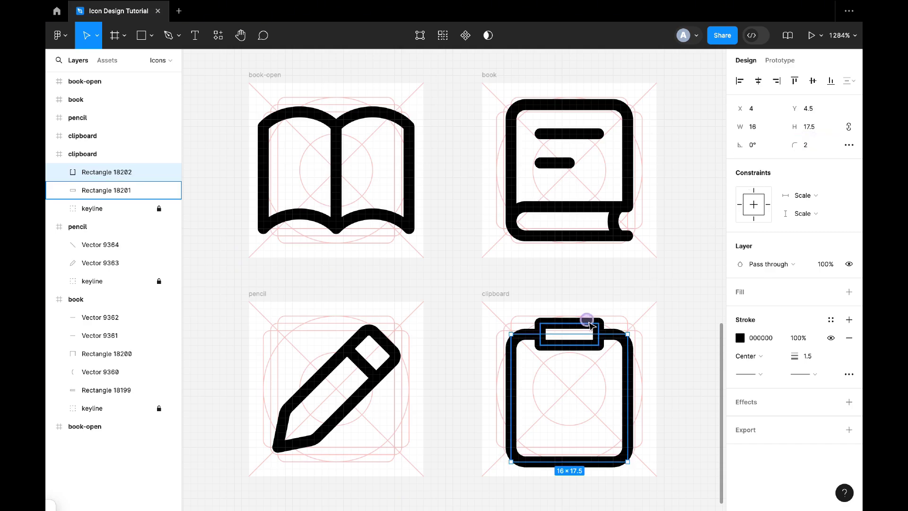
{"action": "left_click", "coordinate": [583, 322]}
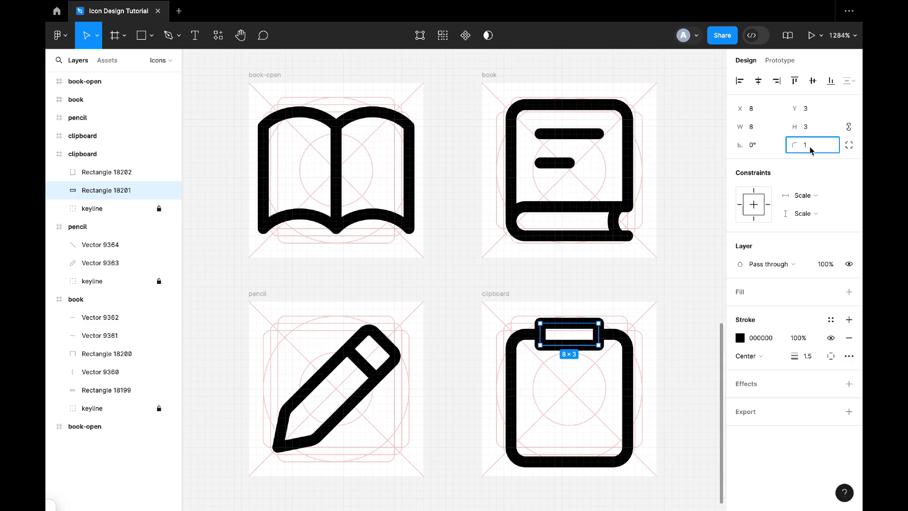
{"action": "key", "text": "p"}
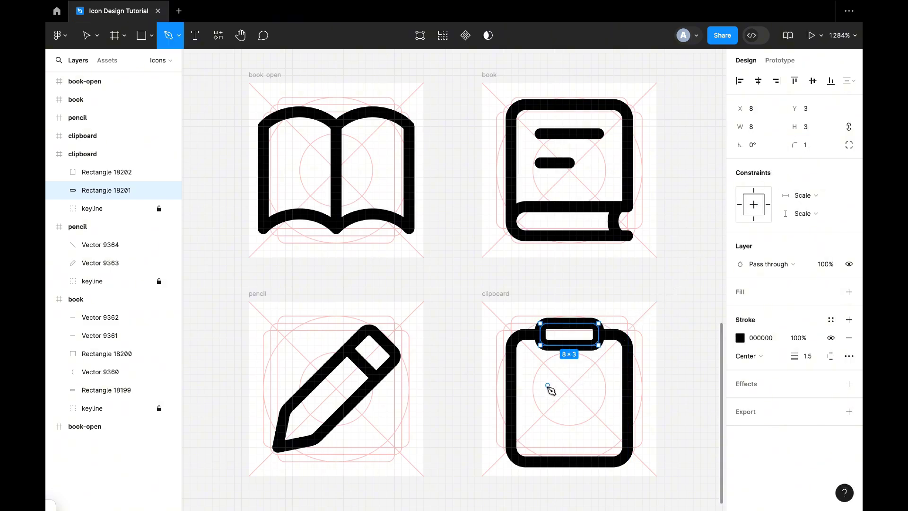
Draw an 8-unit horizontal line inside the clipboard body.
{"action": "left_click", "coordinate": [540, 381]}
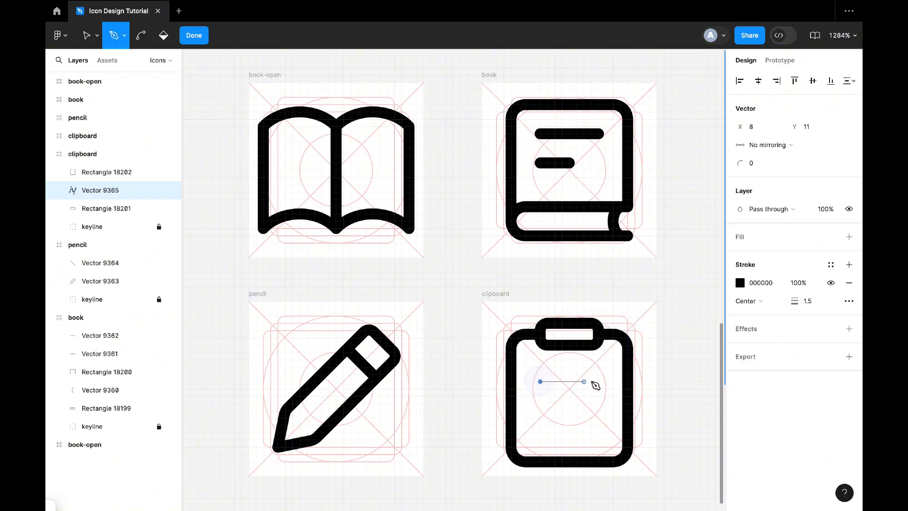
{"action": "left_click", "coordinate": [599, 381]}
{"action": "key", "text": "Return"}
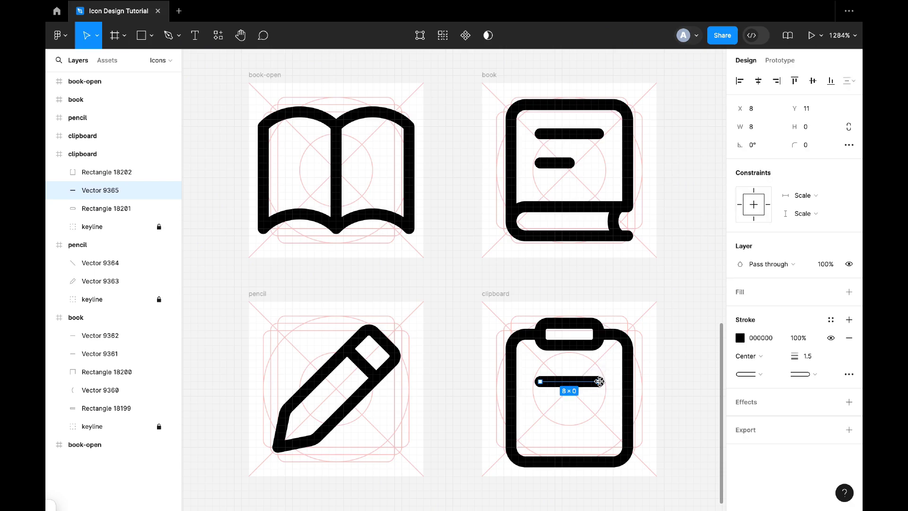
Copy the line lower to Y 16 and shorten the copy to 4 units.
{"action": "left_click_drag", "start_coordinate": [599, 382], "coordinate": [599, 401]}
{"action": "left_click", "coordinate": [600, 384], "text": "shift"}
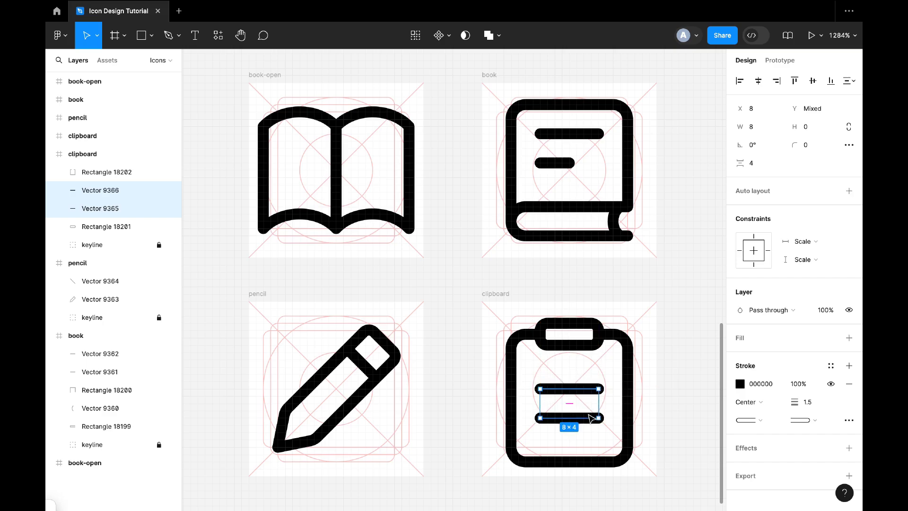
{"action": "left_click", "coordinate": [591, 418]}
{"action": "double_click", "coordinate": [599, 412]}
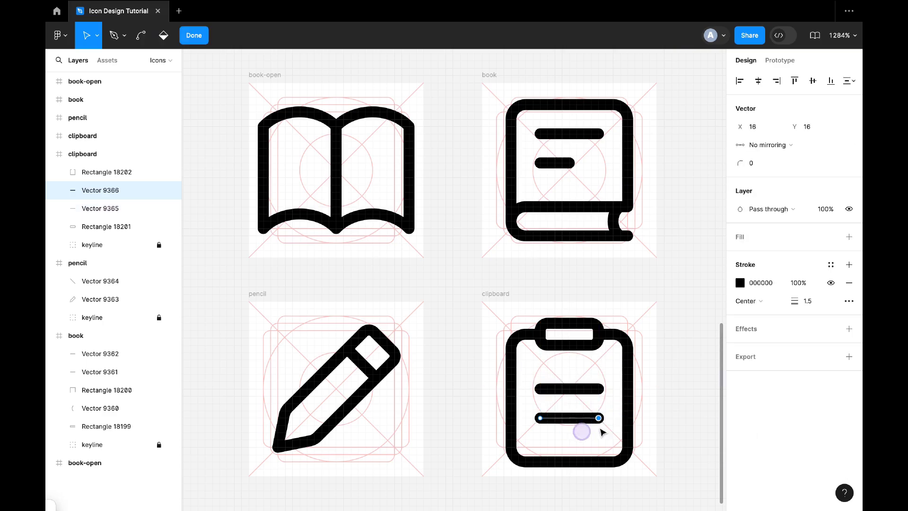
{"action": "key", "text": "Escape"}
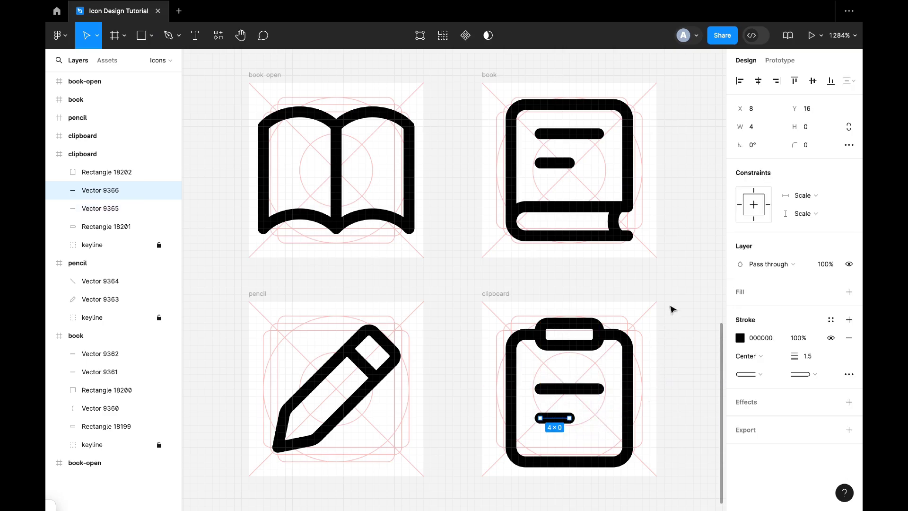